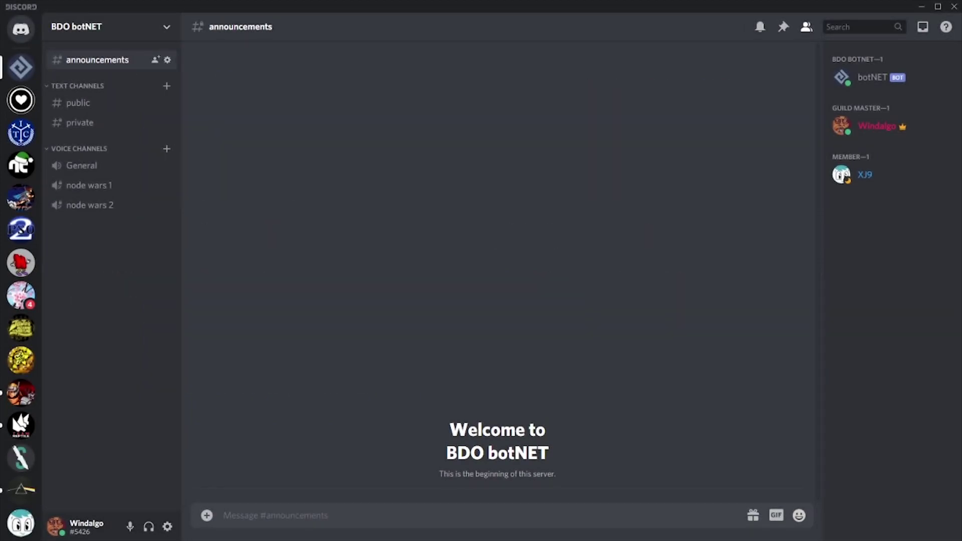
- In the private channel, use !node to place a new fort in the Calpheon region on a T3 node
click(79, 123)
text(!node)
key(Return)
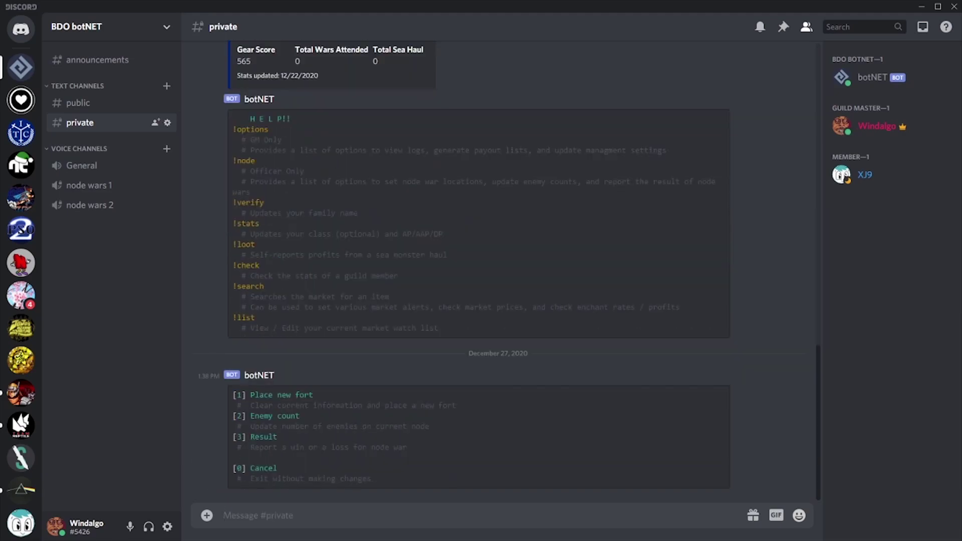
text(1)
key(Return)
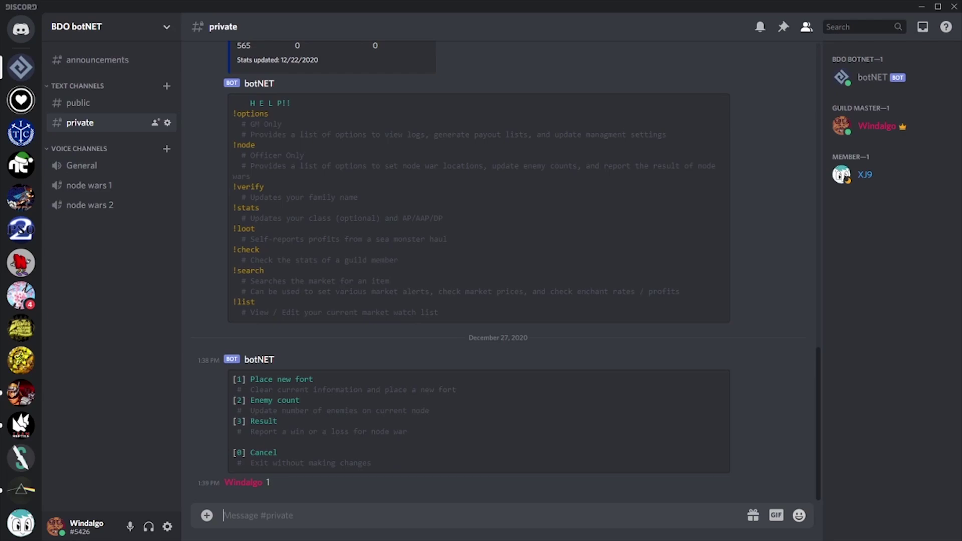
text(1)
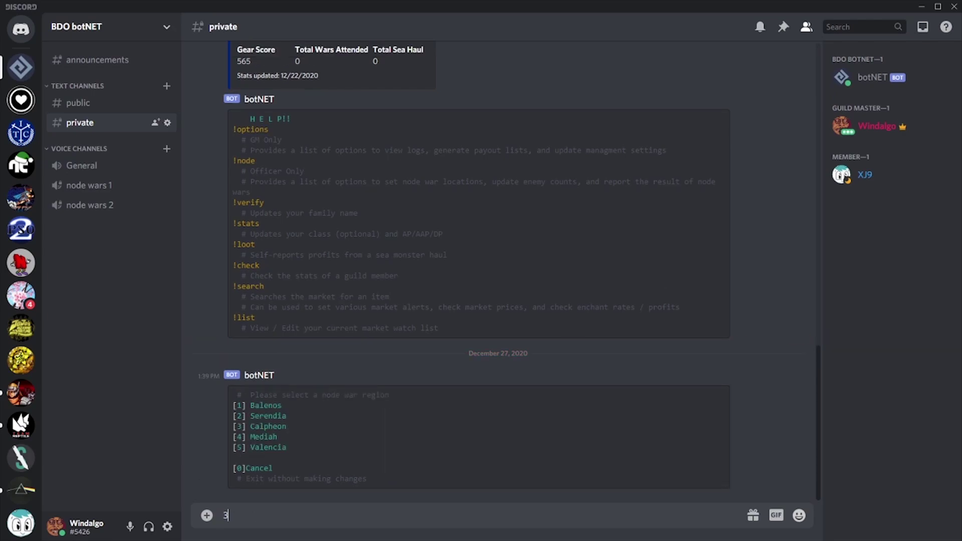
key(Return)
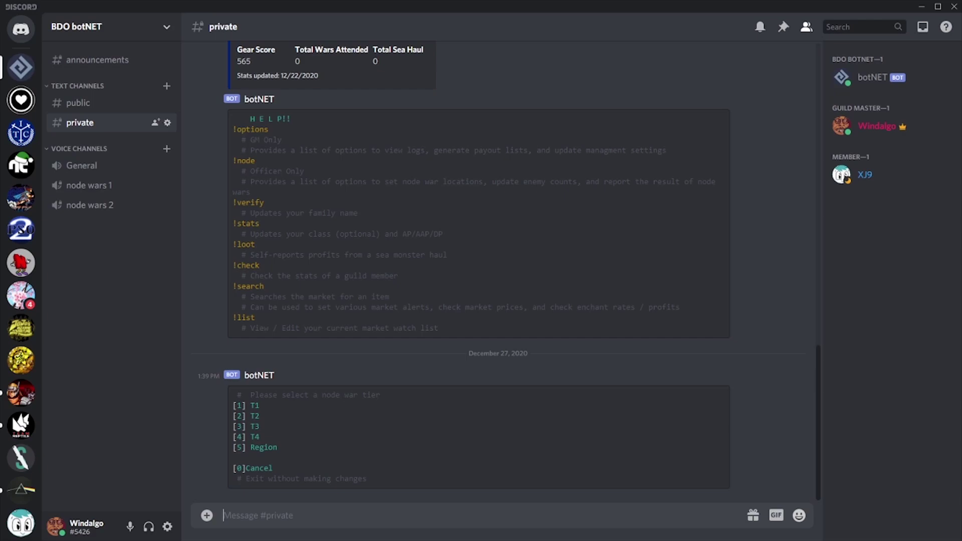
text(3)
key(Return)
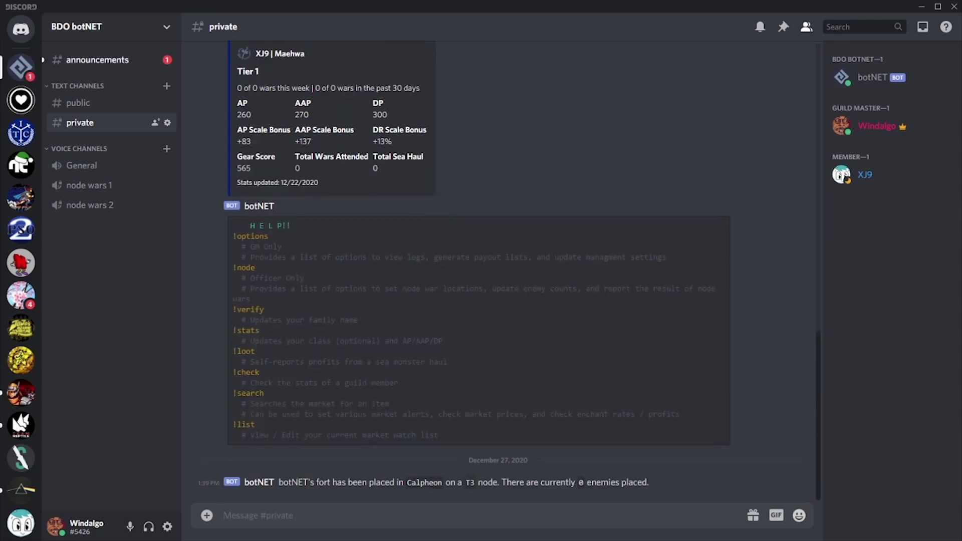
- Open the announcements channel and react to the fort announcement with the Attending Node War check mark
click(97, 59)
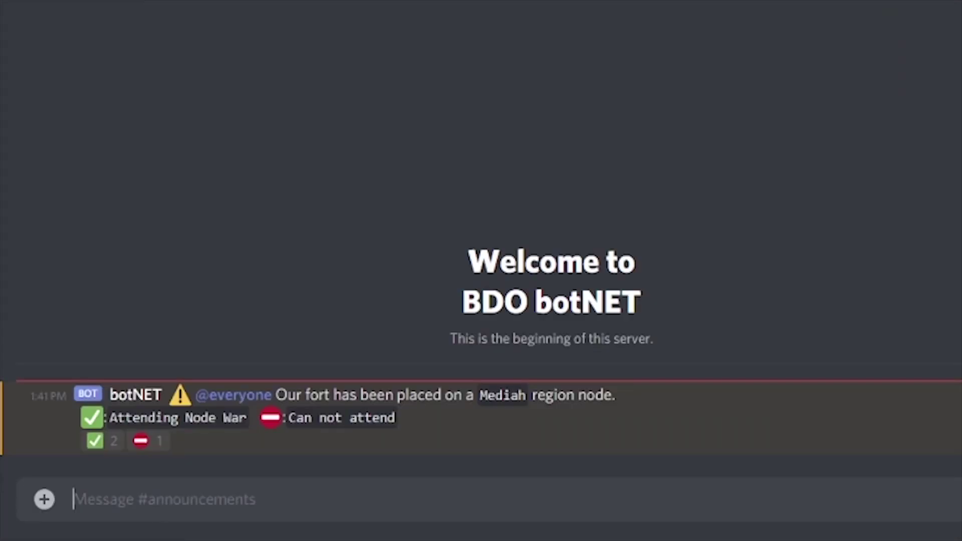
click(95, 442)
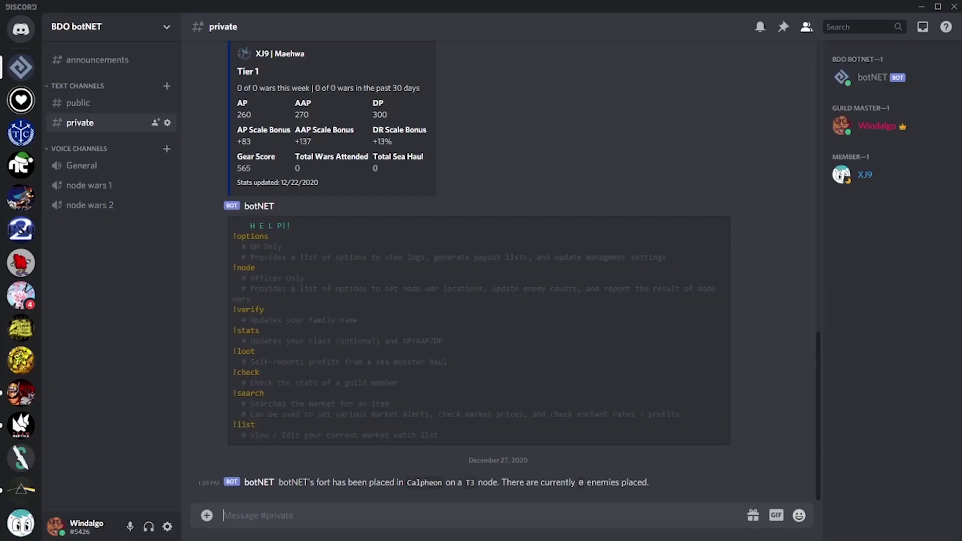
- Use !node in the private channel to set the enemy count to 4, and open the announcements channel to view the update
text(!node)
key(Return)
text(2)
key(Return)
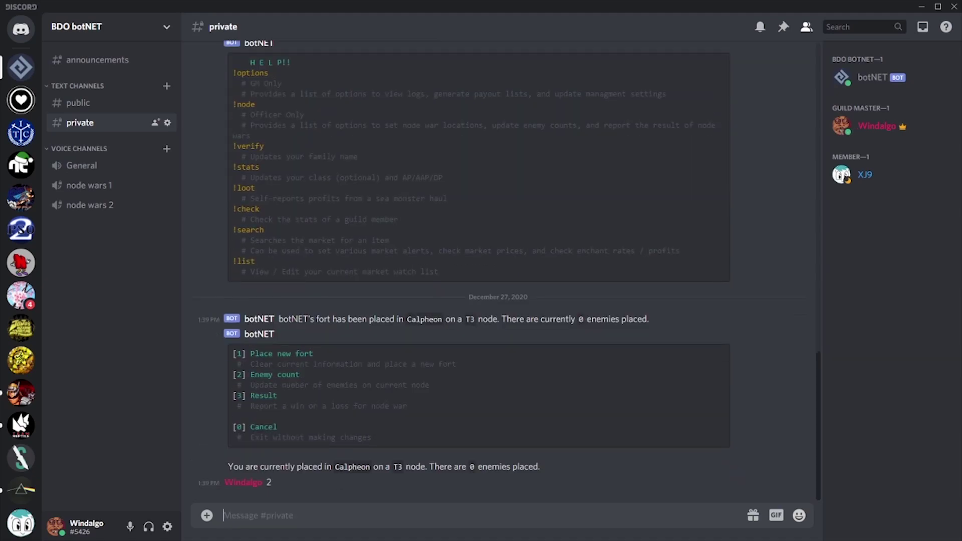
text(4)
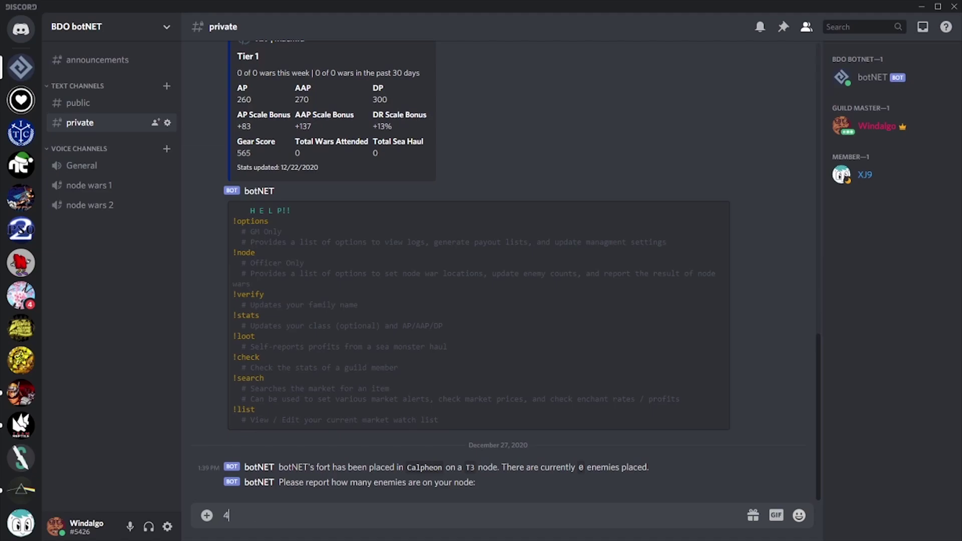
key(Return)
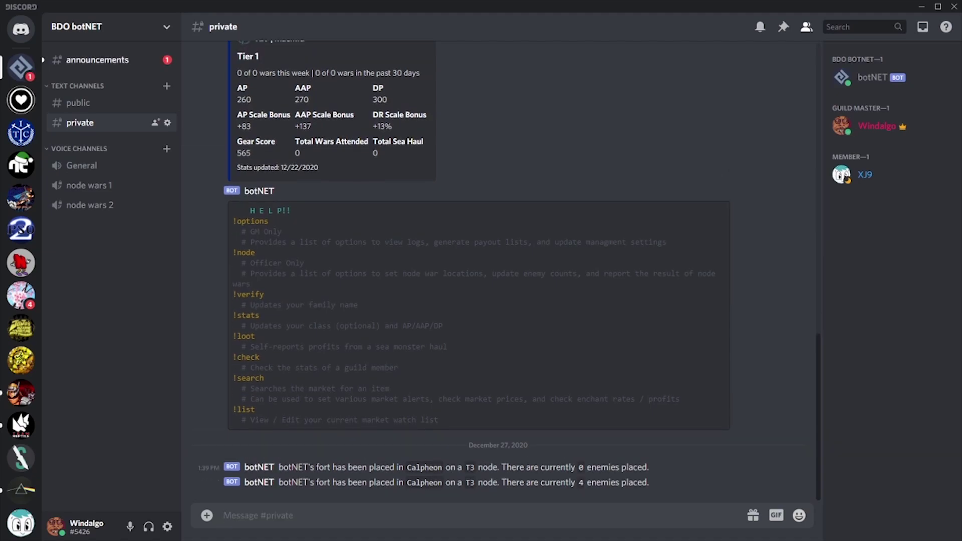
click(98, 59)
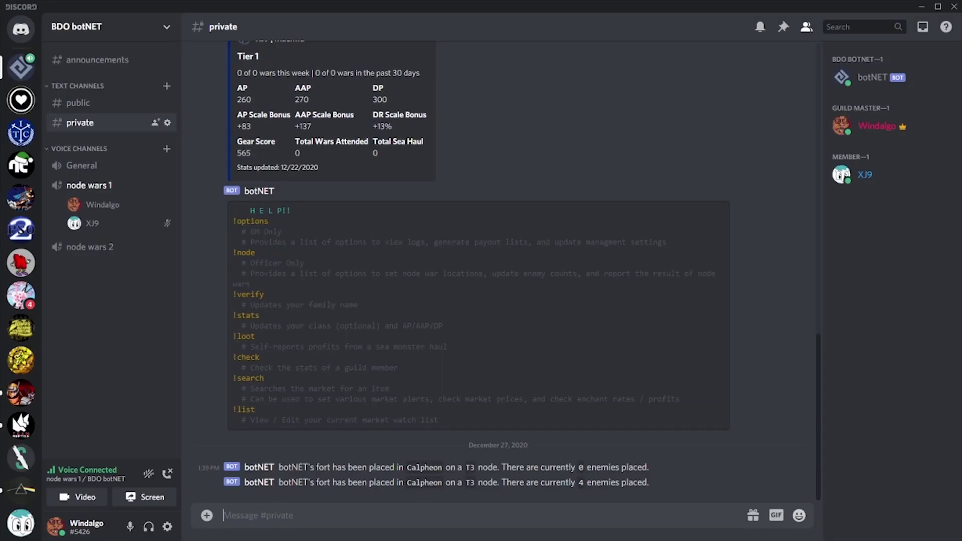
- Report the node war result as a win with !node in the private channel, and disconnect from the voice channel
text(!node)
key(Return)
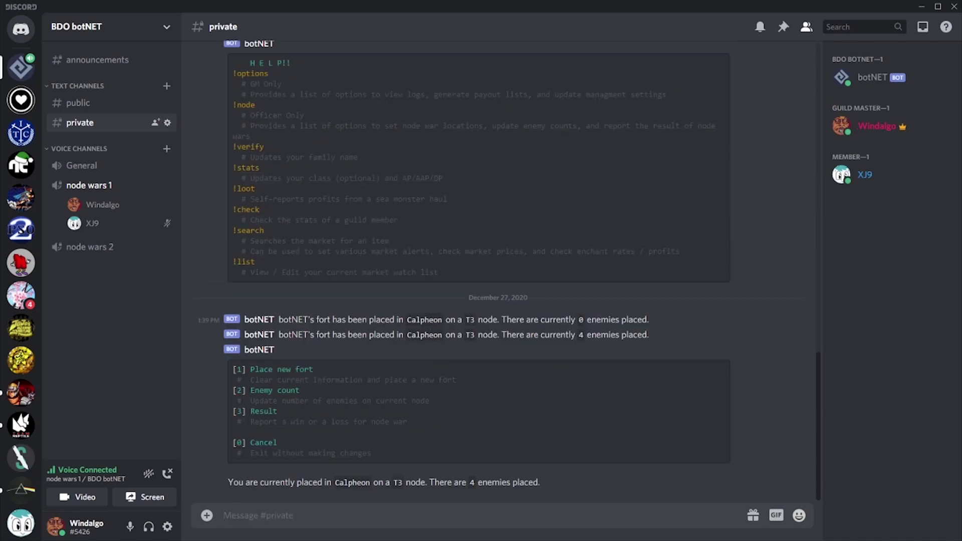
text(3)
key(Return)
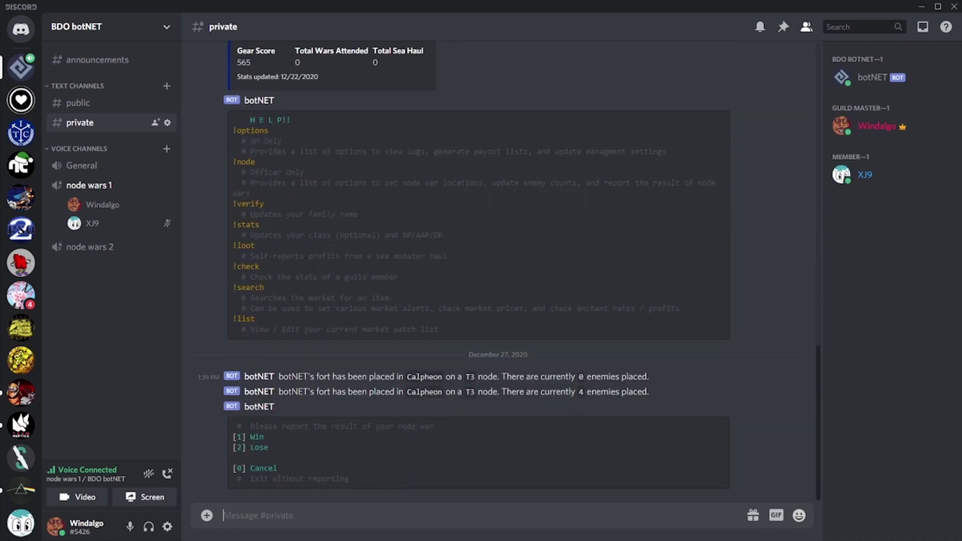
text(1)
key(Return)
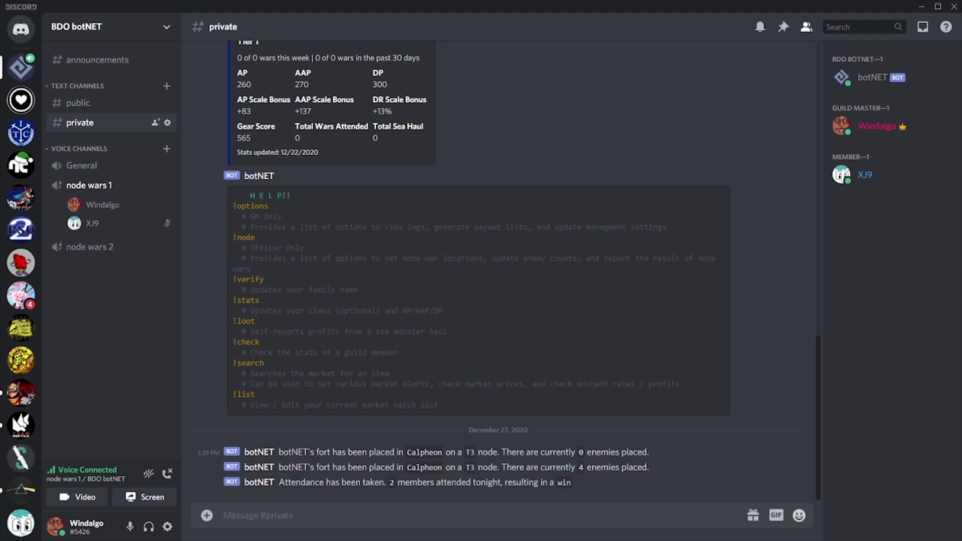
click(167, 473)
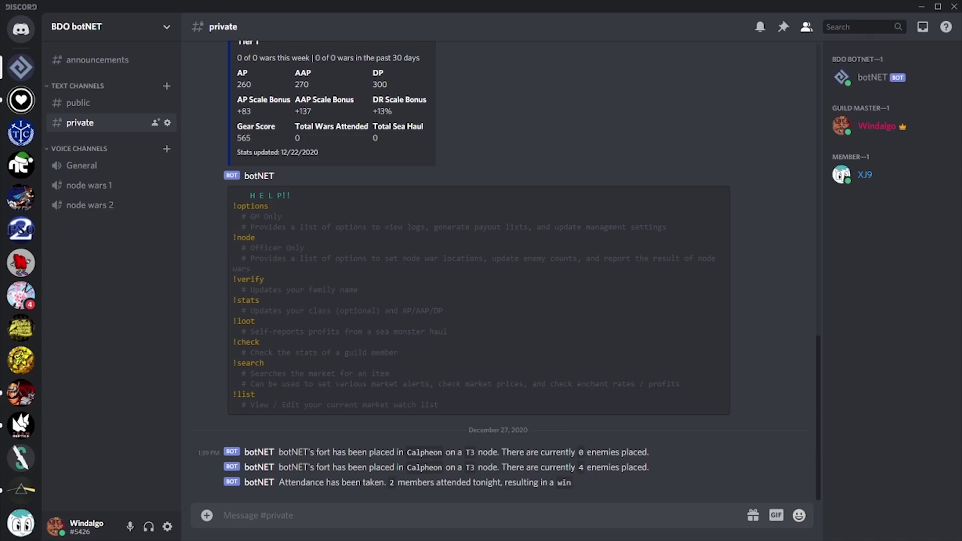
- Through the guild logs in !options, change the result of the Valencia T4 node war to Win
text(!options)
key(Return)
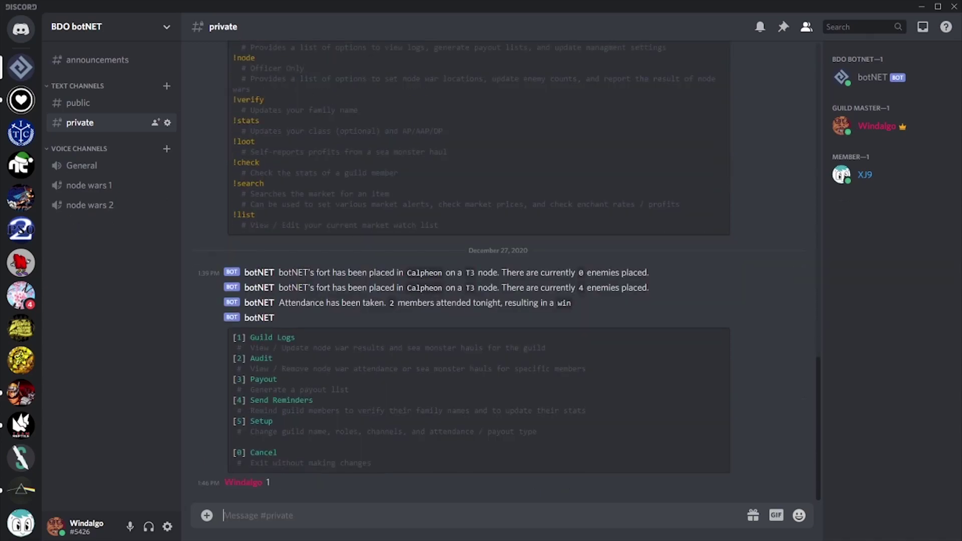
text(1)
key(Return)
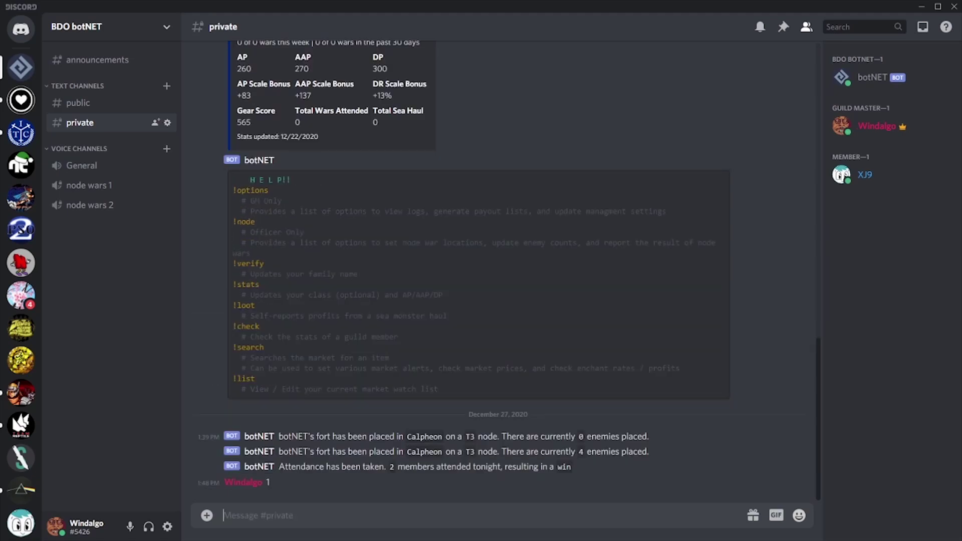
text(1)
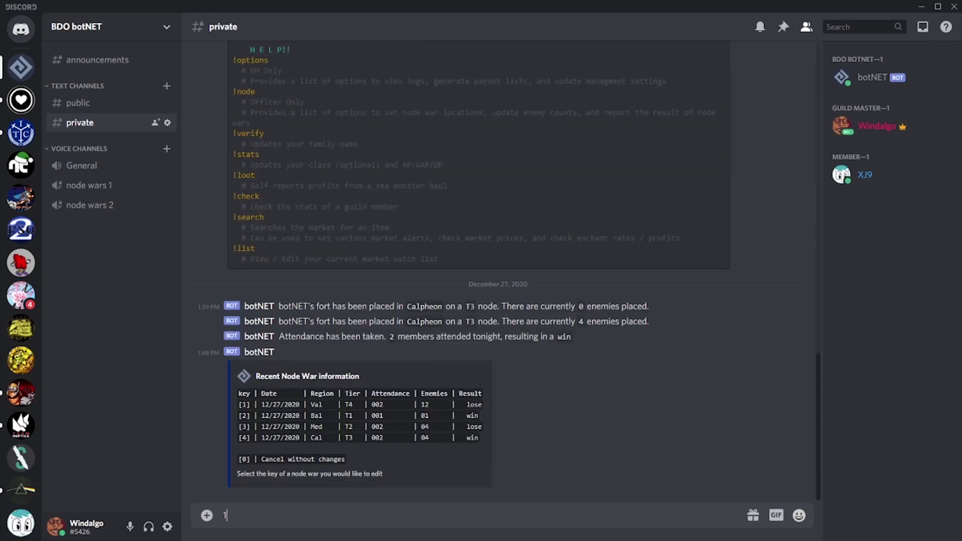
key(Return)
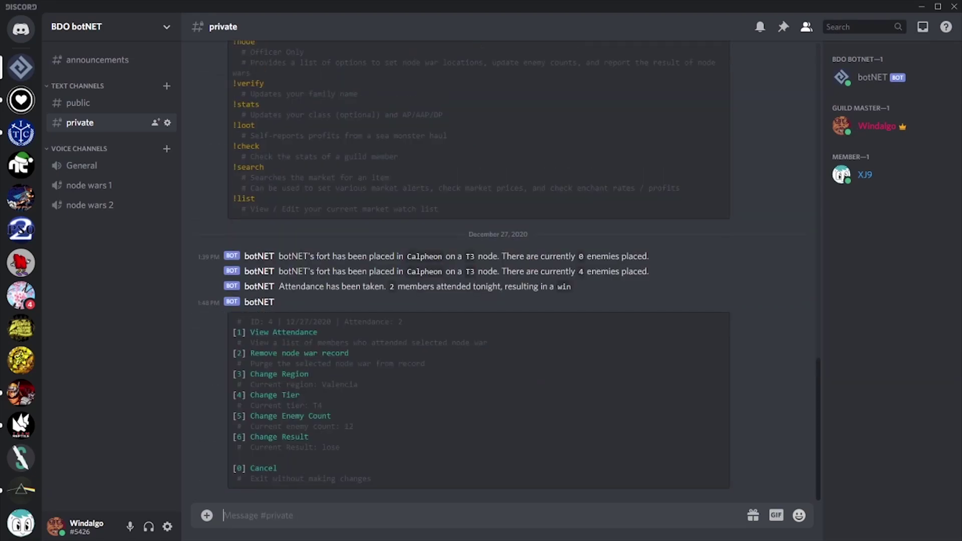
text(6)
key(Return)
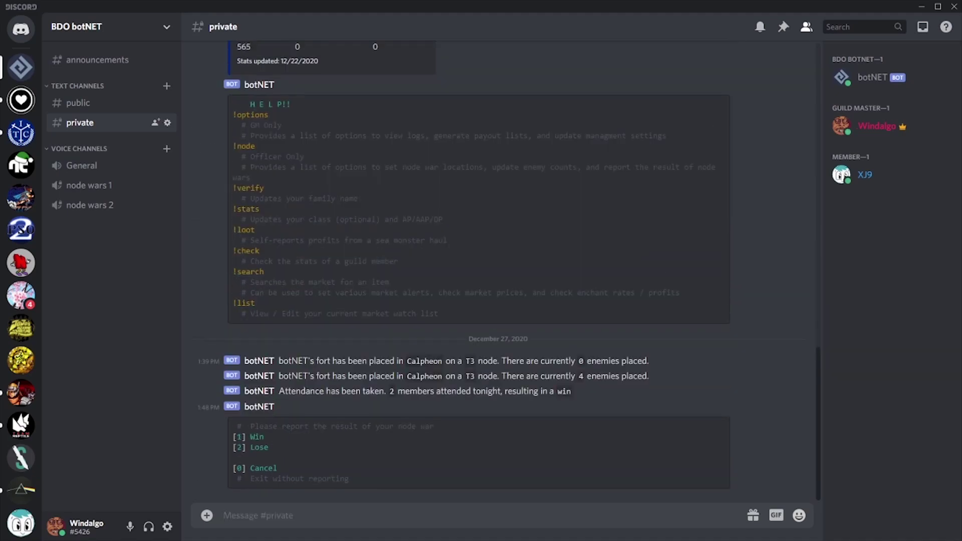
text(1)
key(Return)
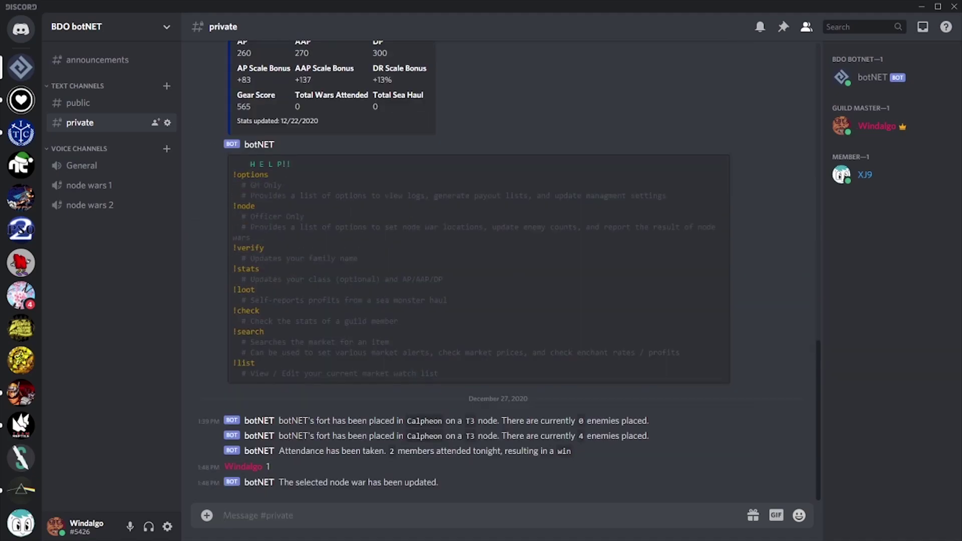
- Through the guild logs in !options, remove the second listed member from the Valencia T4 node war's attendance
text(!options)
key(Return)
text(1)
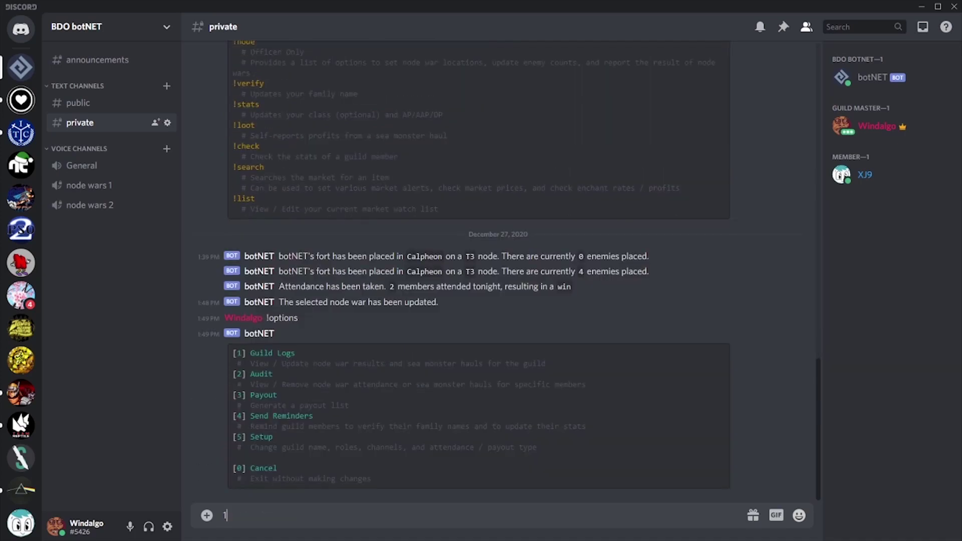
key(Return)
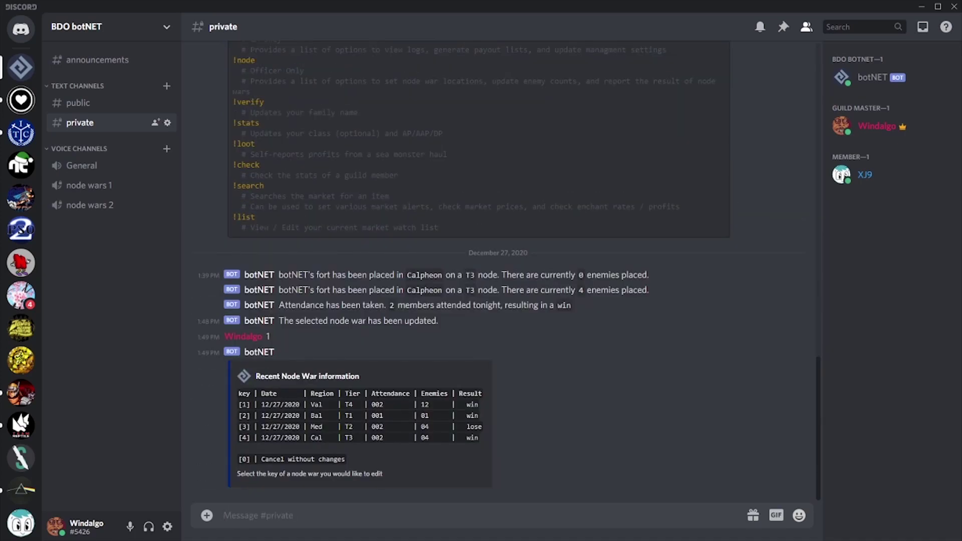
text(1)
key(Return)
text(1)
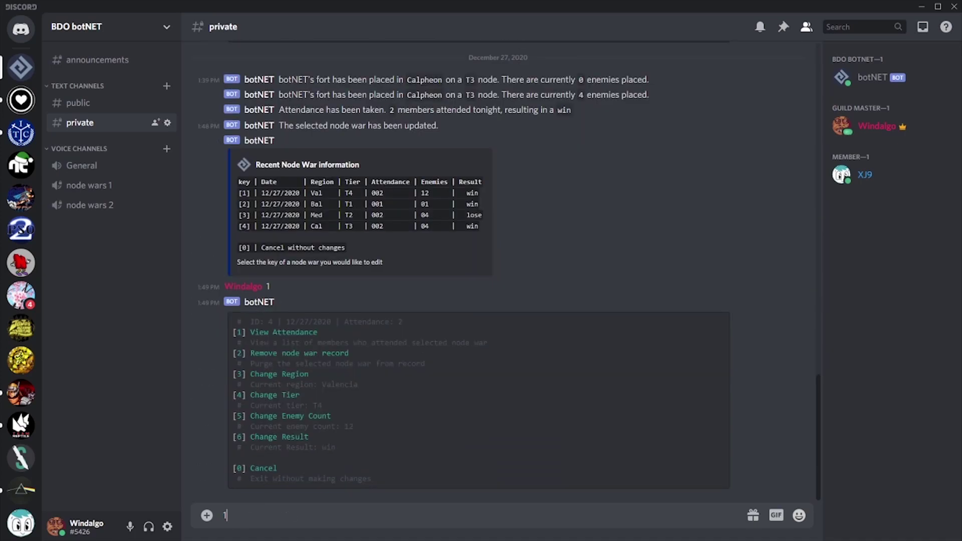
key(Return)
text(2)
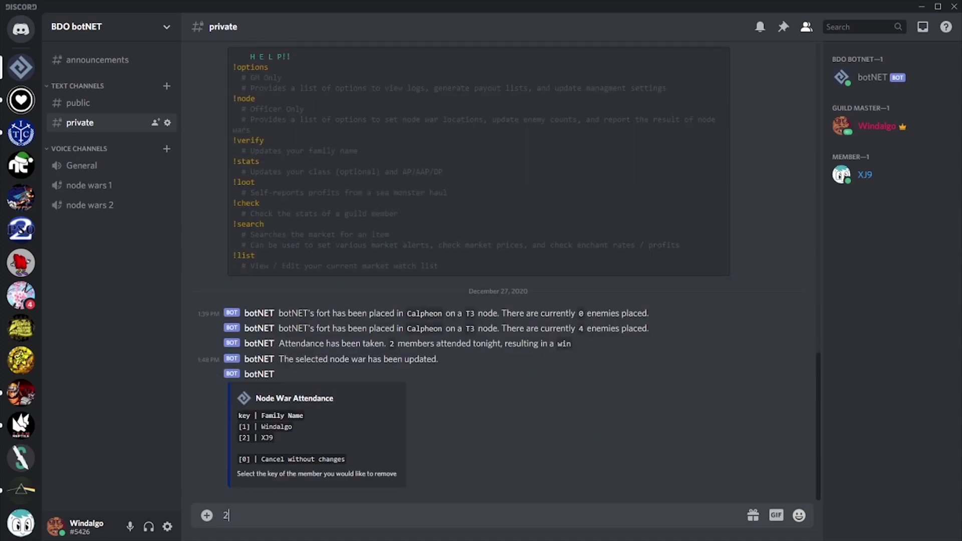
key(Return)
text(y)
key(Return)
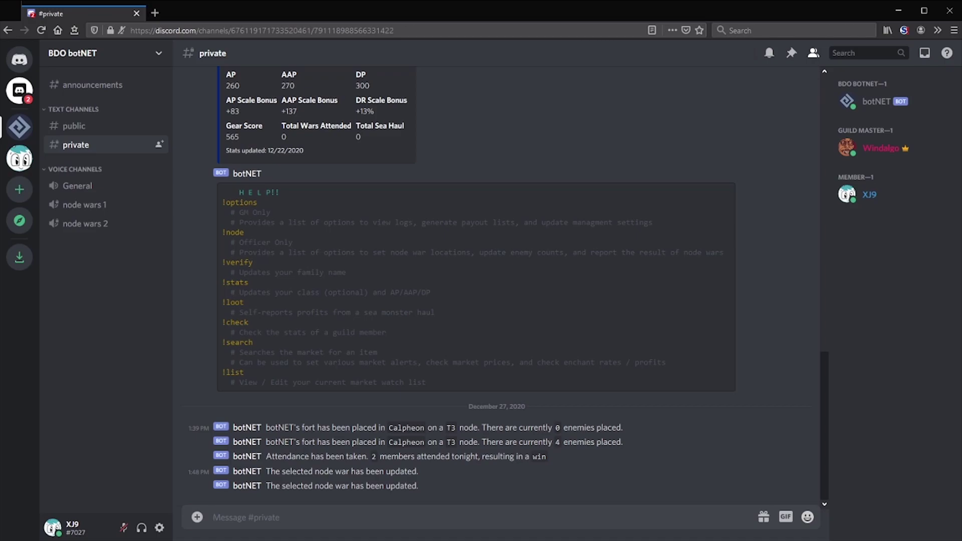
- From the member account, report a sea monster haul of 148,410,400 silver with !loot and upload the haul image
text(!loot)
key(Return)
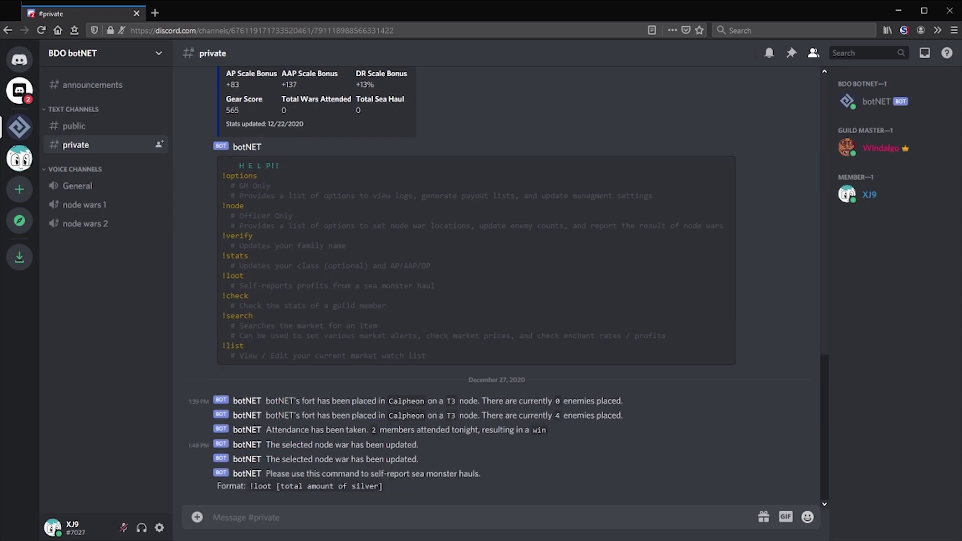
text(!loot 148,410,400)
key(Return)
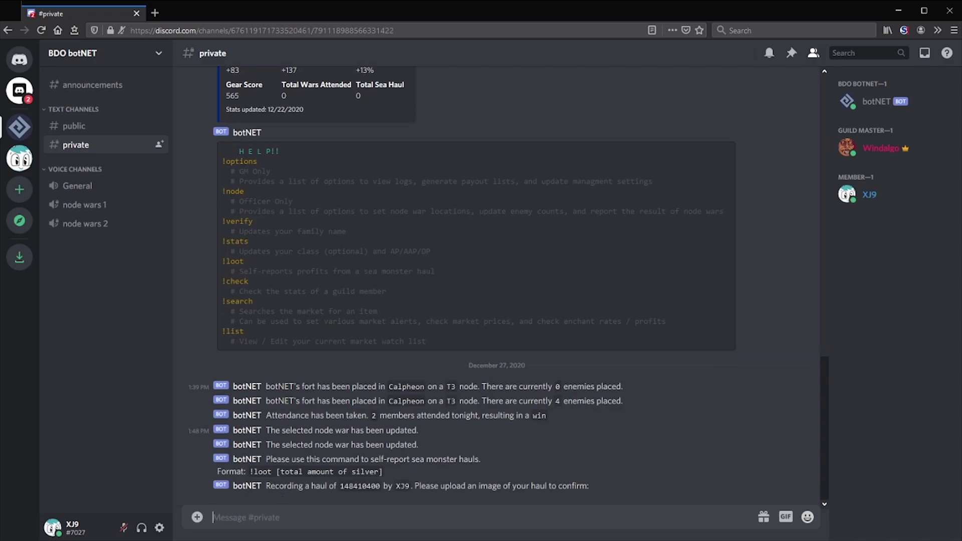
key(ctrl+v)
key(Return)
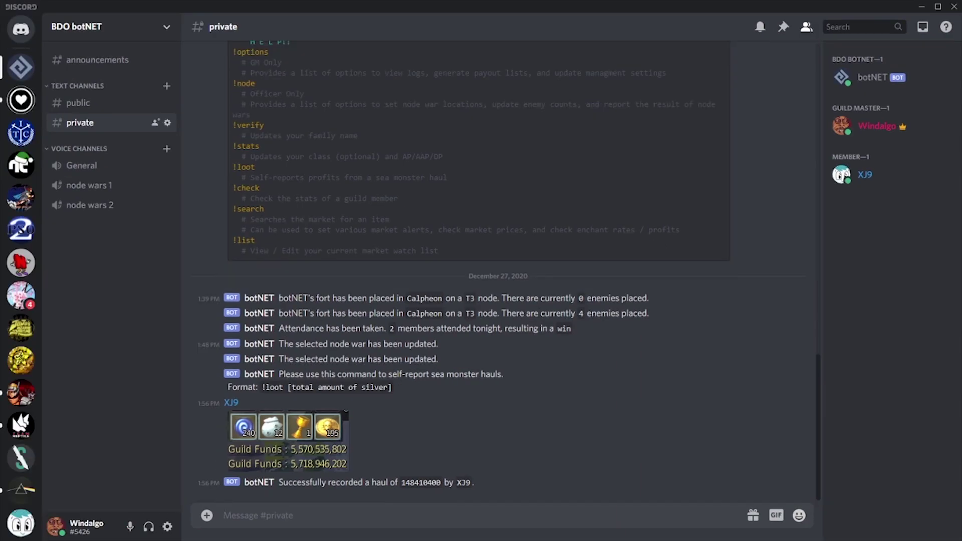
- From the guild master account, use the guild logs in !options to remove the 1,000,000,000 sea haul, key 2
text(!options)
key(Return)
text(1)
key(Return)
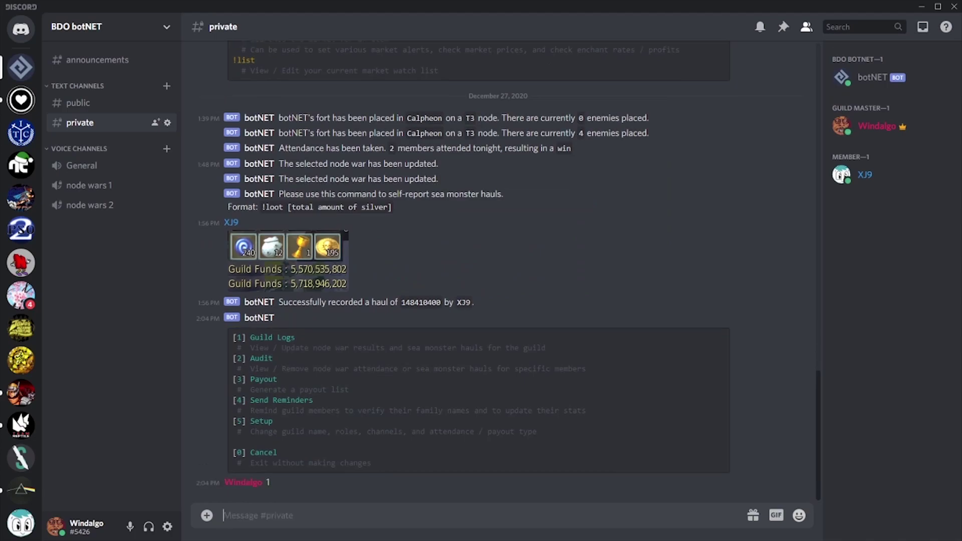
text(2)
key(Return)
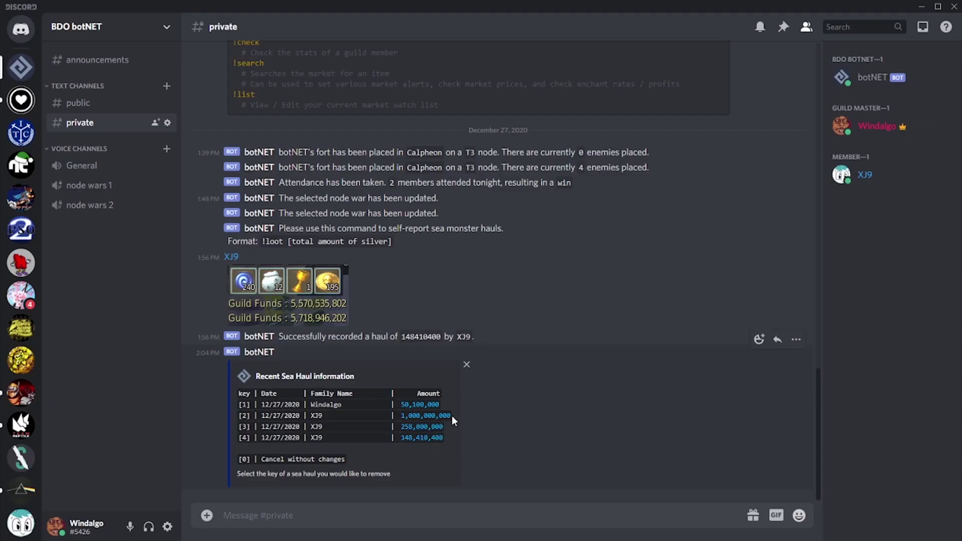
click(450, 416)
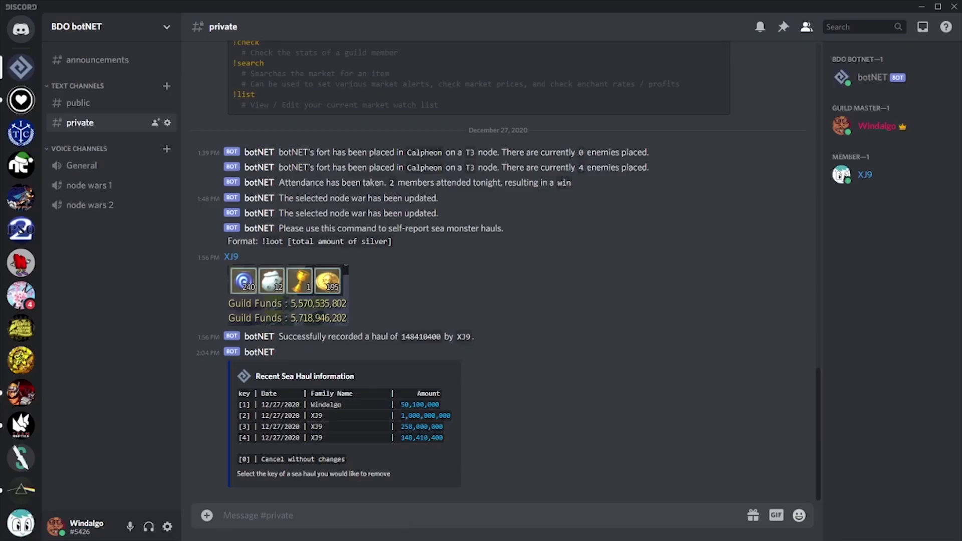
text(3)
key(Return)
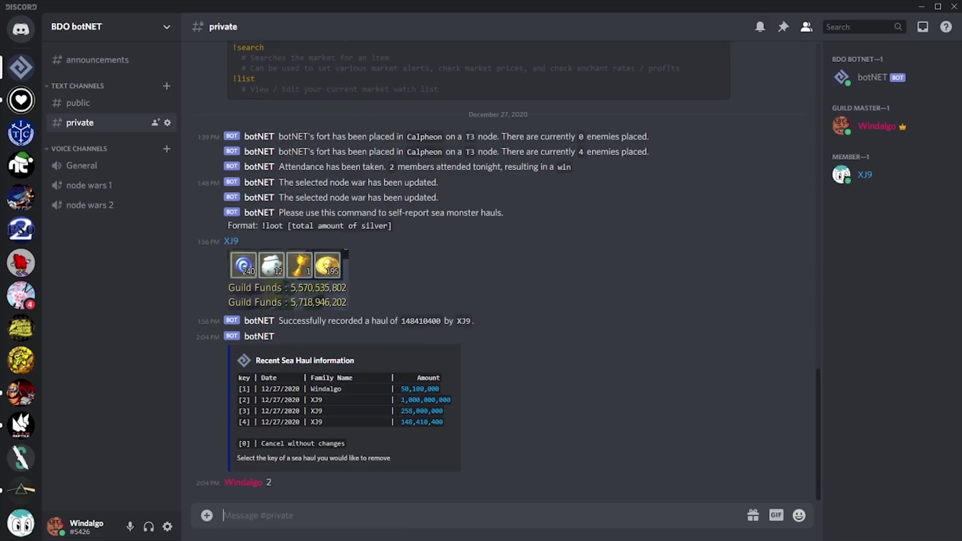
text(y)
key(Return)
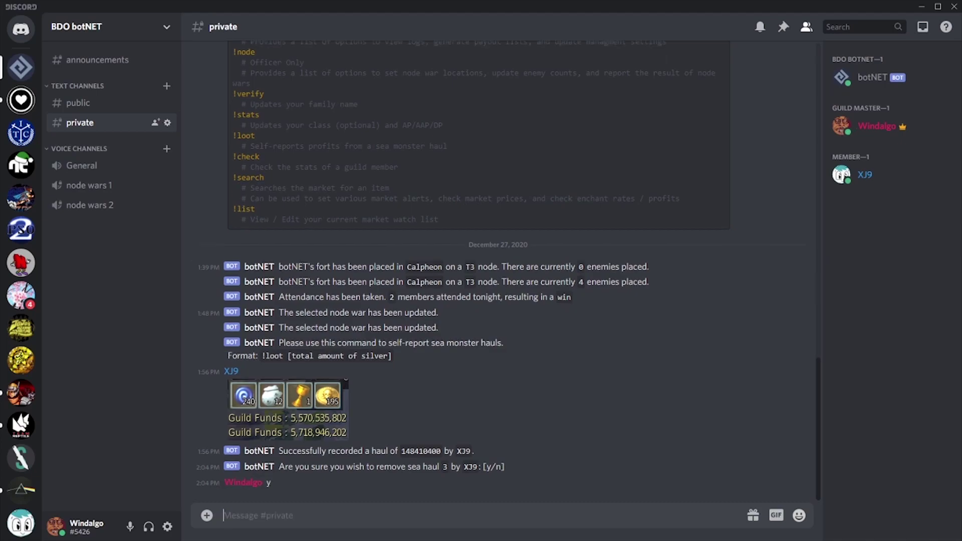
- Through the audit in !options, view the guild master's recent node war records and exit without changes
text(!options)
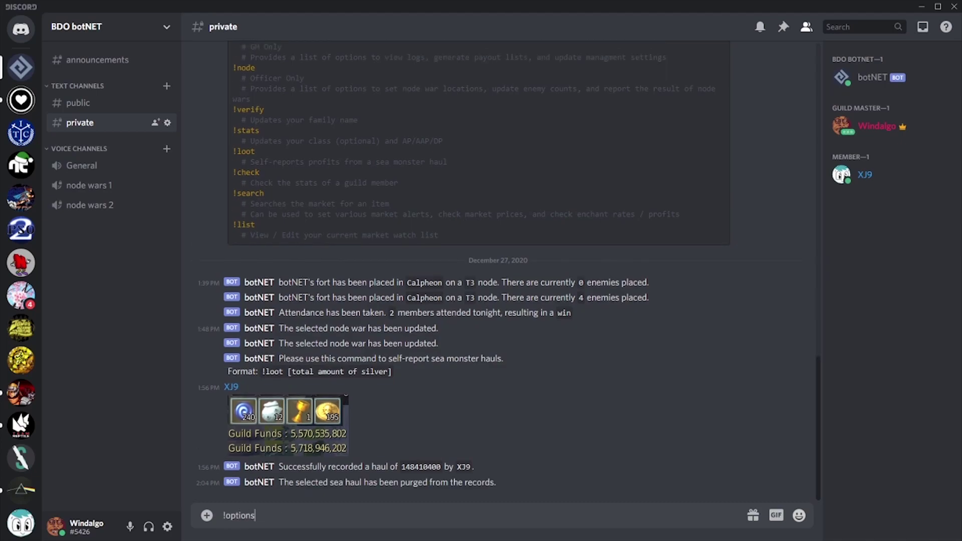
key(Return)
text(2)
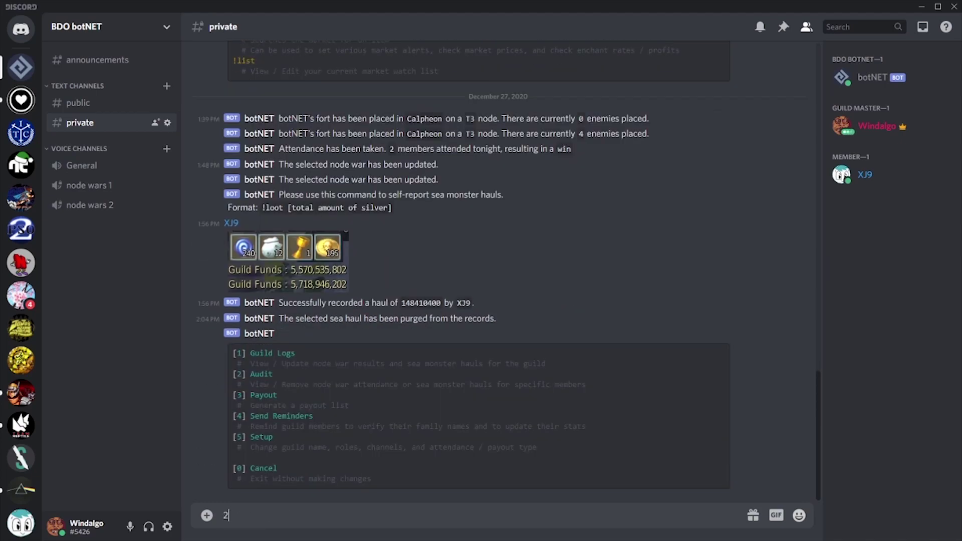
key(Return)
text(@windal)
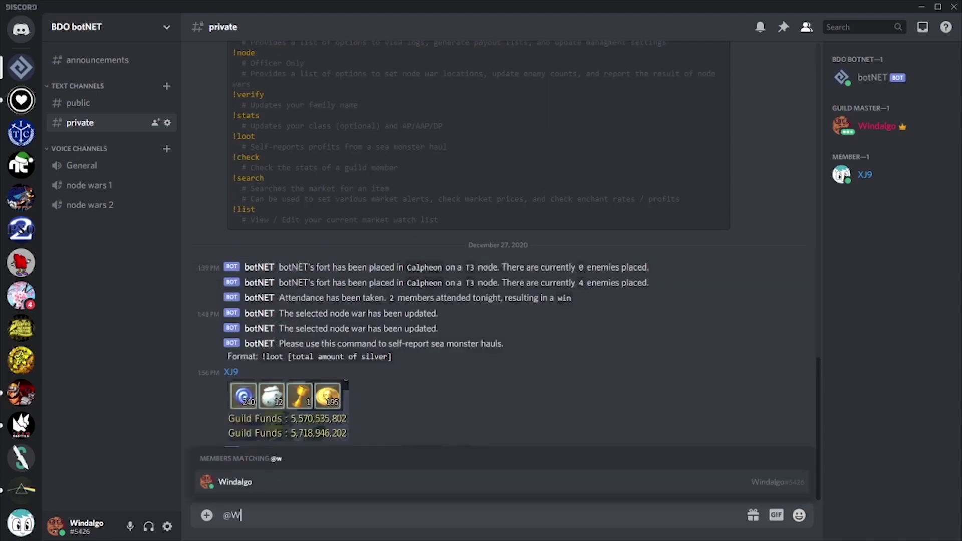
key(Tab)
key(Return)
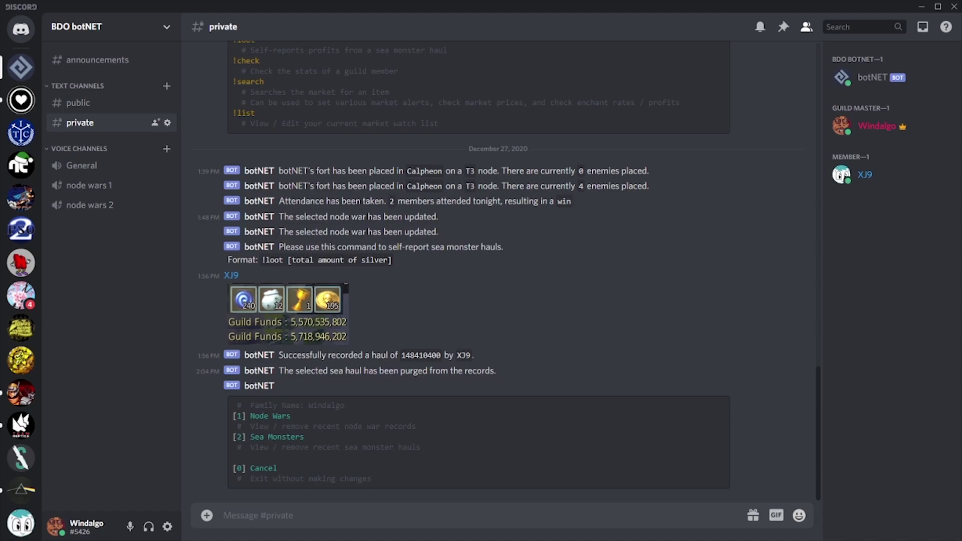
text(1)
key(Return)
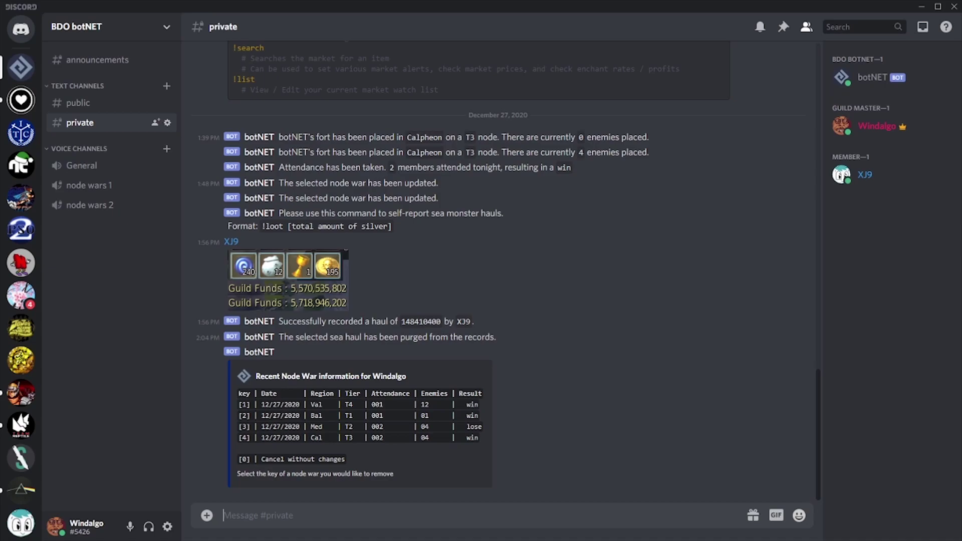
text(0)
key(Return)
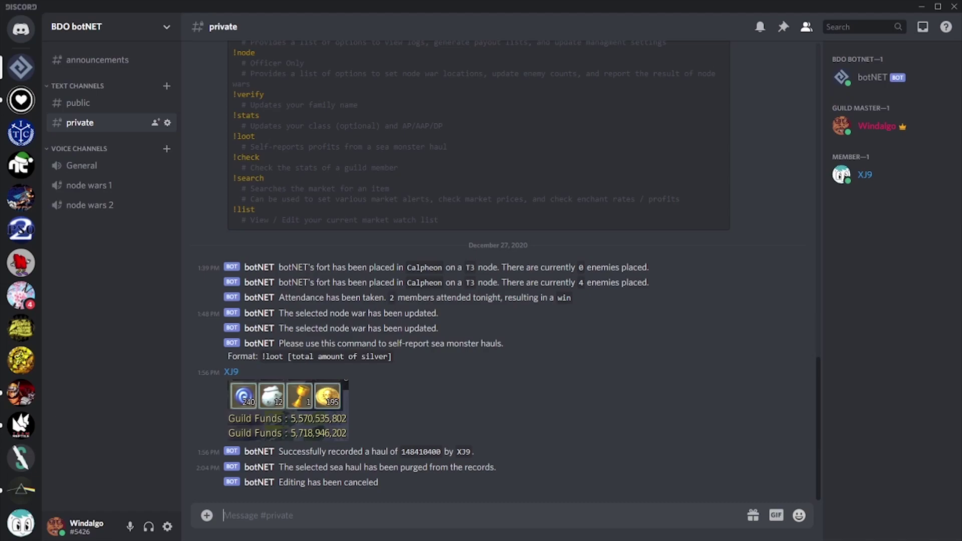
- Generate the weekly payout list through !options
text(!guild)
key(Return)
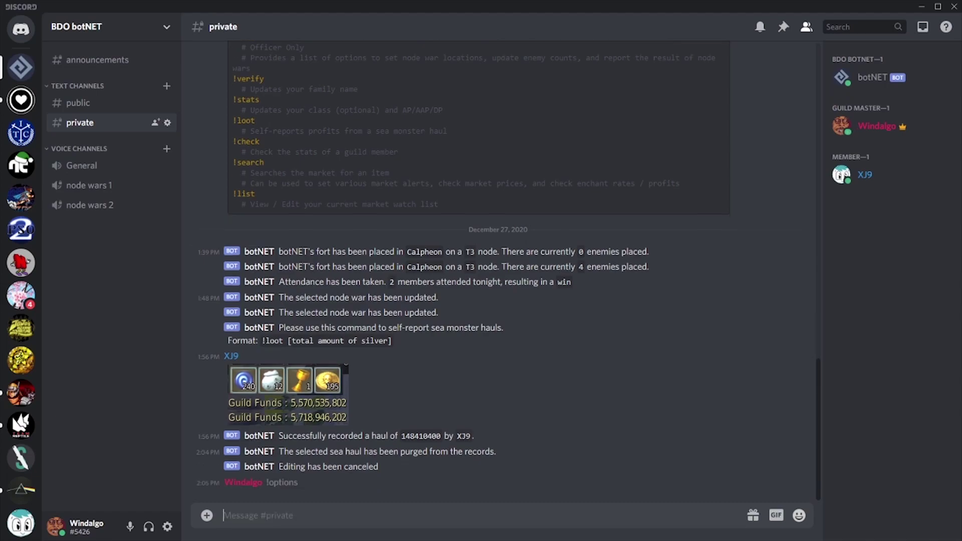
text(3)
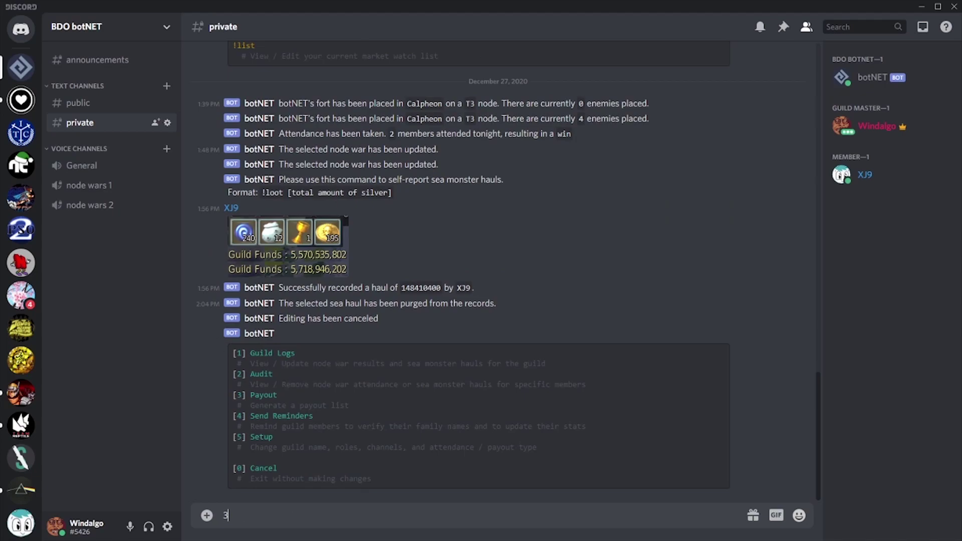
key(Return)
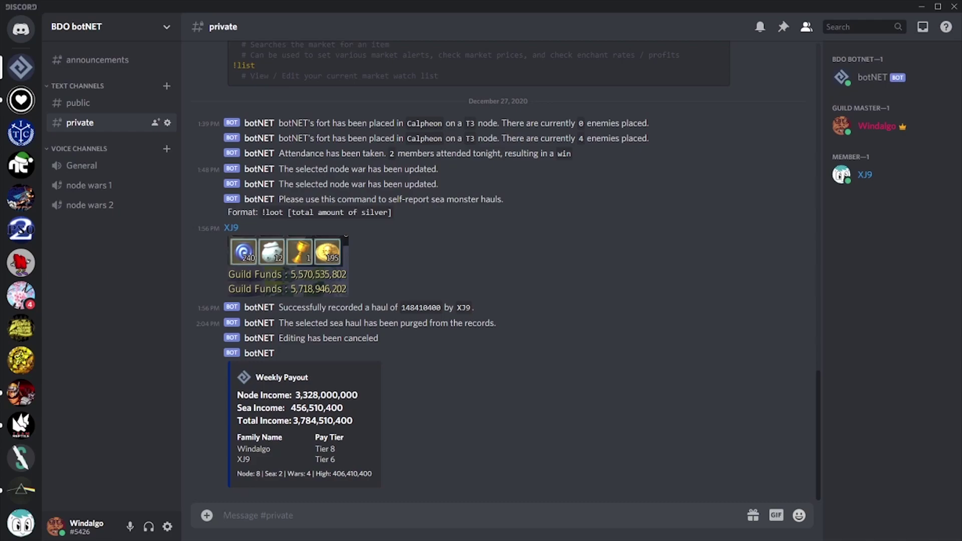
- In the guild setup of !options, set the payout weight to Node Wars only
text(5)
key(Return)
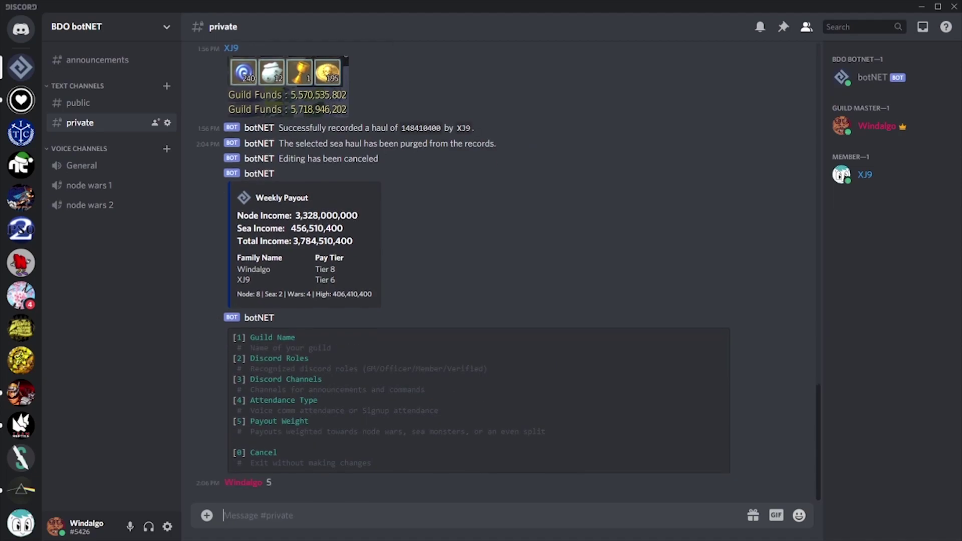
text(2)
key(Return)
- Generate the weekly payout list through !options with payouts weighted by node wars only
text(!botnet)
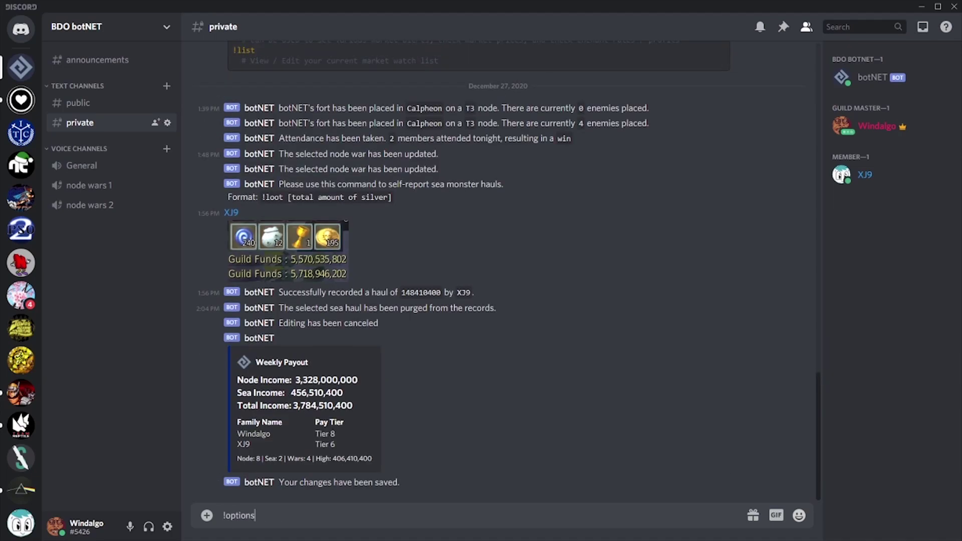
key(Return)
text(3)
key(Return)
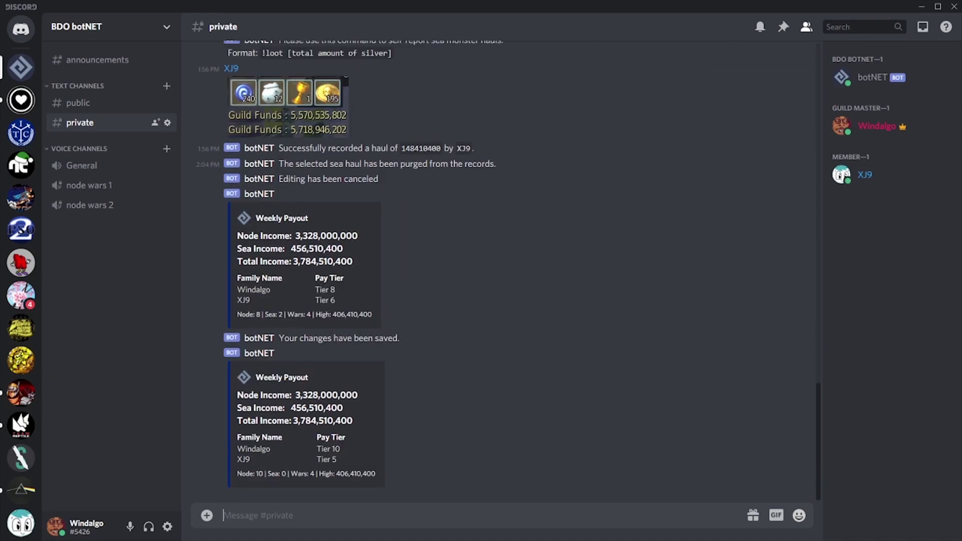
- In the guild setup of !options, change the payout weight to Sea Monsters only
text(!options)
key(Return)
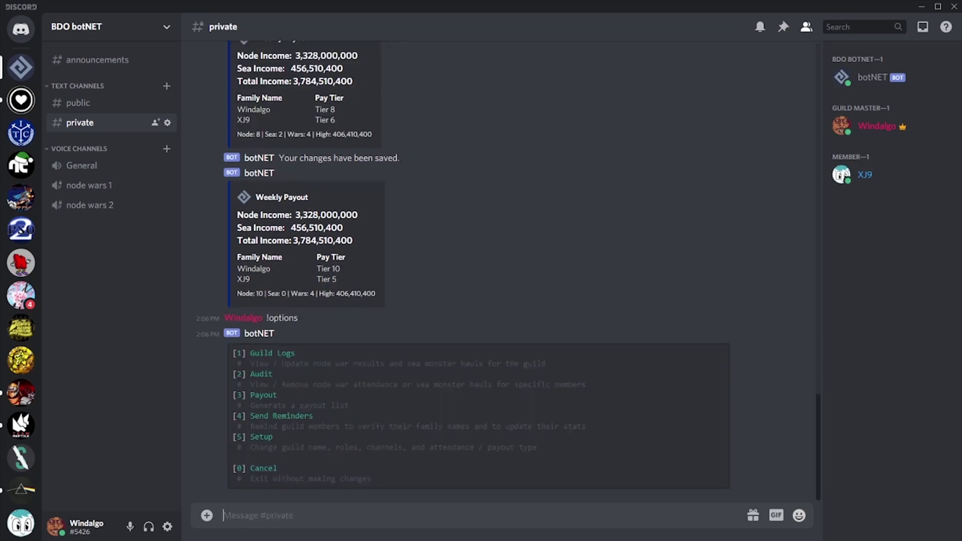
text(5)
key(Return)
text(5)
key(Return)
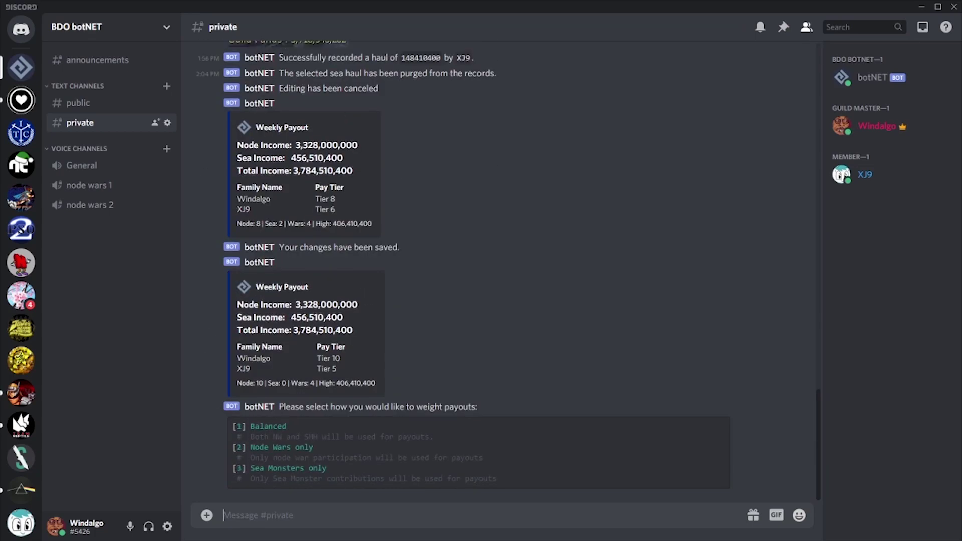
text(3)
key(Return)
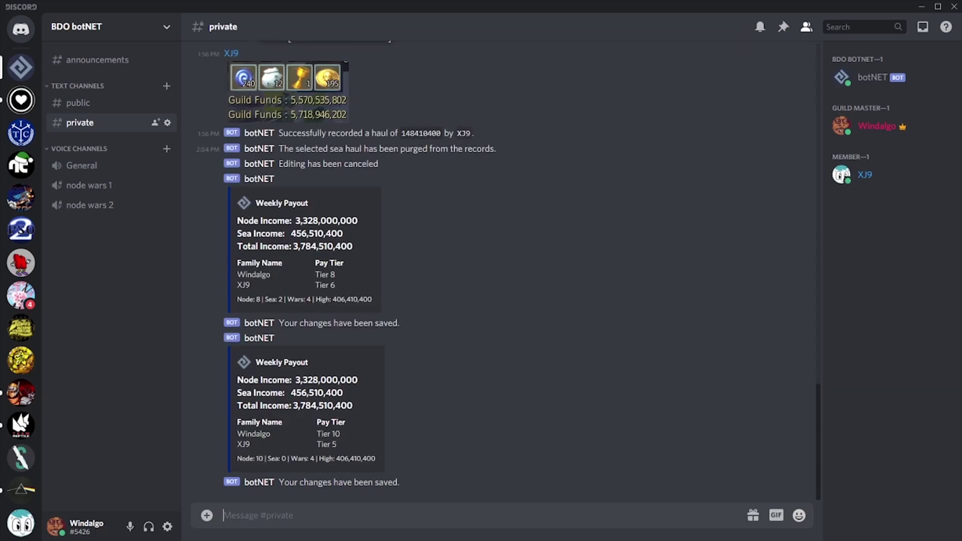
- Generate the weekly payout list through !options with payouts weighted by sea monsters only
text(!botnet)
key(Return)
text(3)
key(Return)
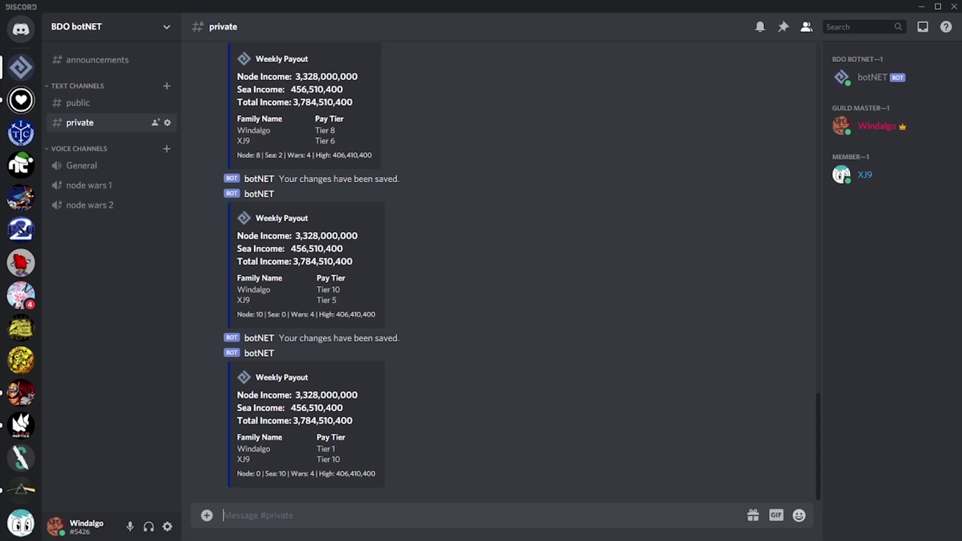
- From the member account in the browser, use !stats to set the class to Mae with 250 AP, 200 AAP and 304 DP
key(alt+Tab)
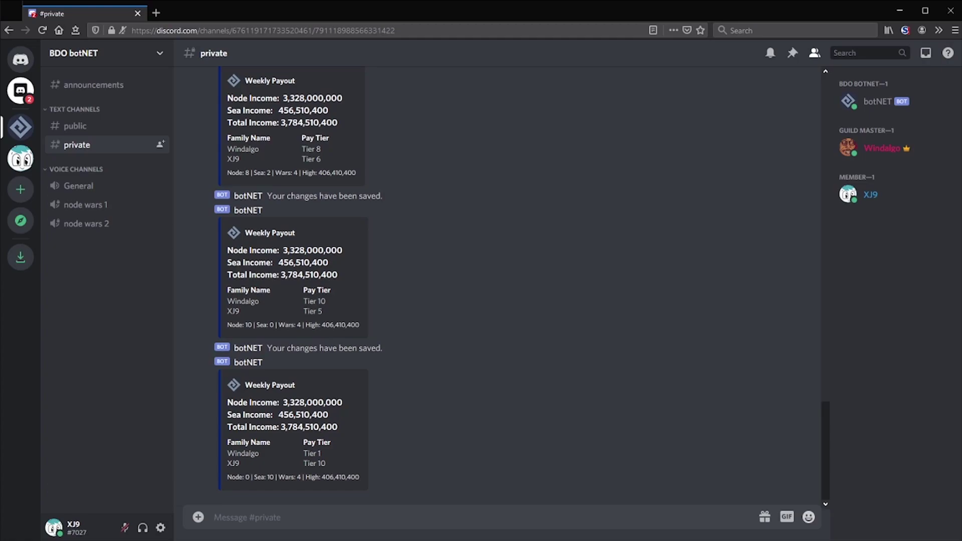
text(!stats)
key(Return)
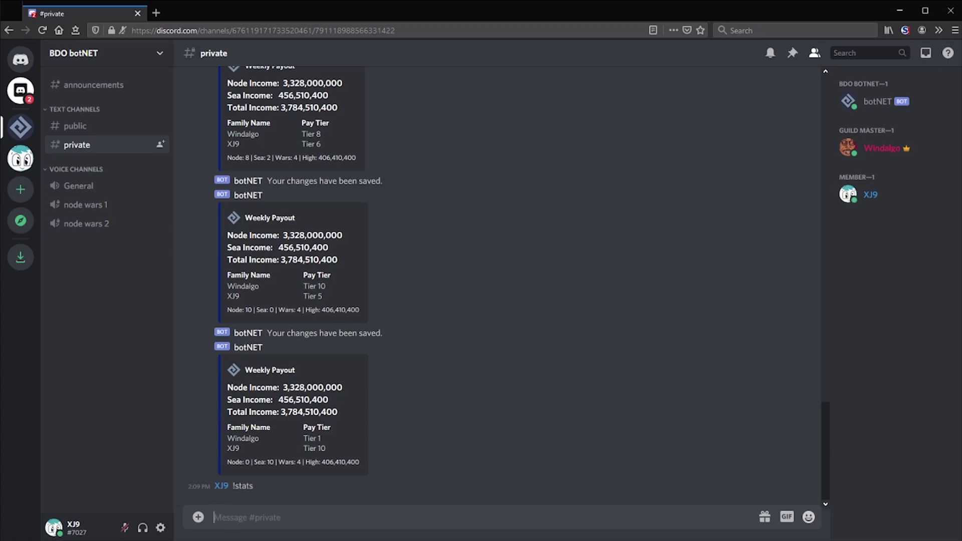
text(!stats Mae)
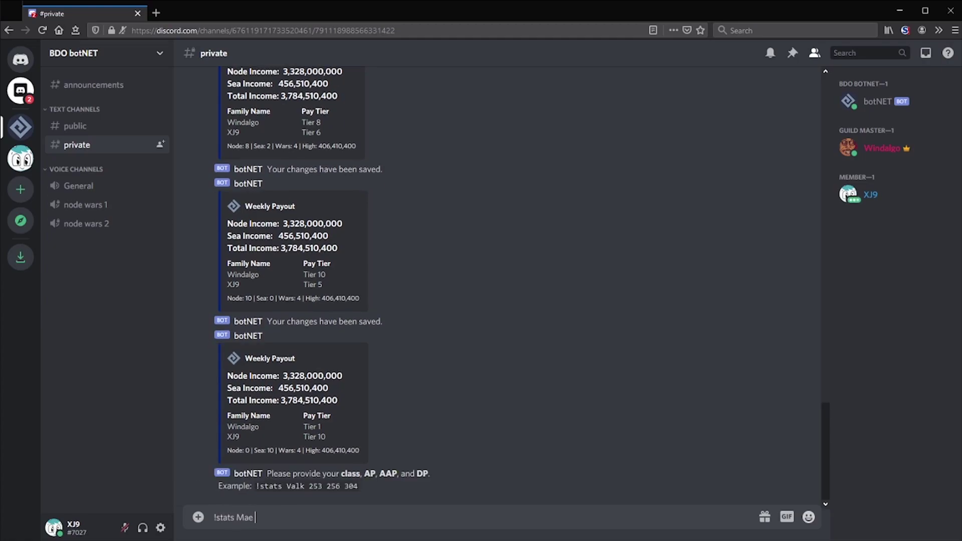
text( 250 200 304)
key(Return)
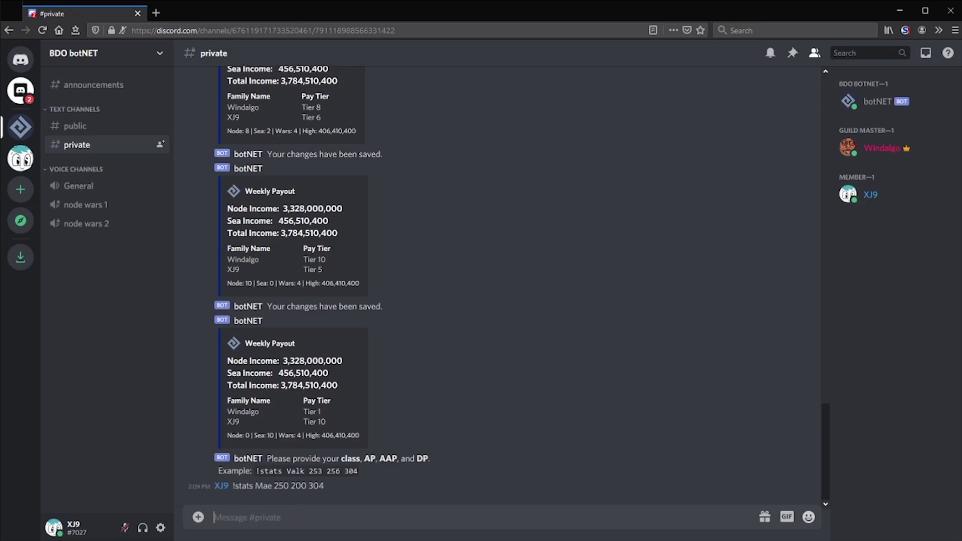
- Update the member's stats to 255 AP, 280 AAP and 304 DP with !stats, leaving out the class
text(!stats)
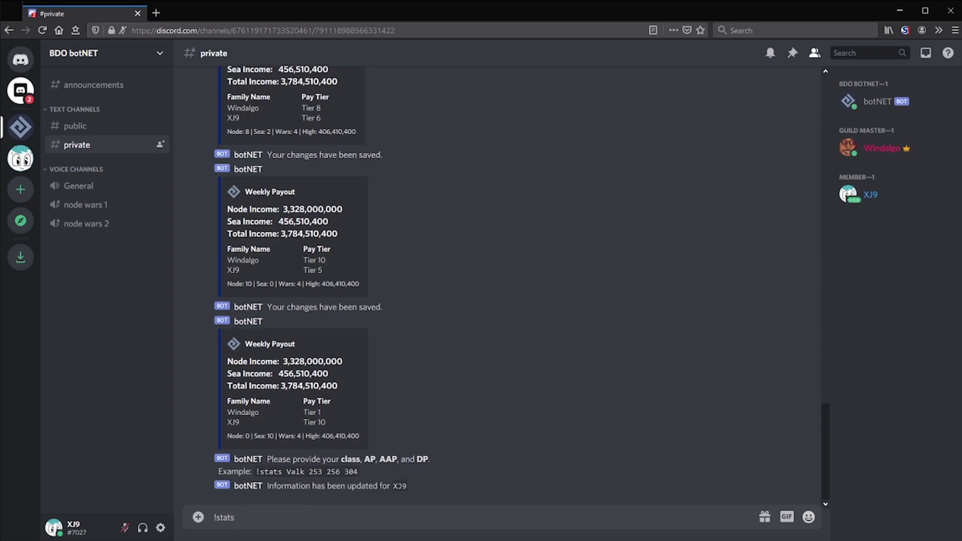
text( 255 280 304)
key(Return)
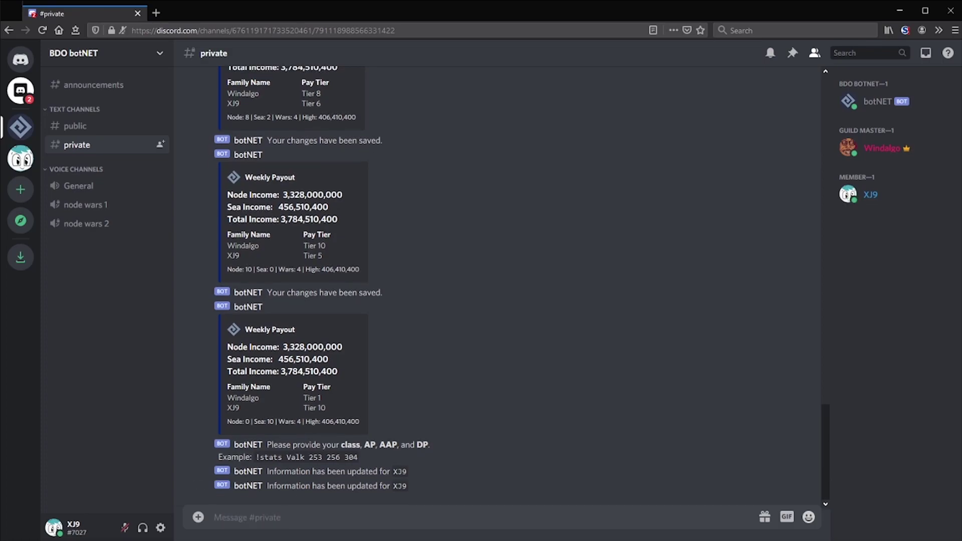
- From the guild master account, use !check to view the guild master's stats and the mentioned member's stats
key(alt+Tab)
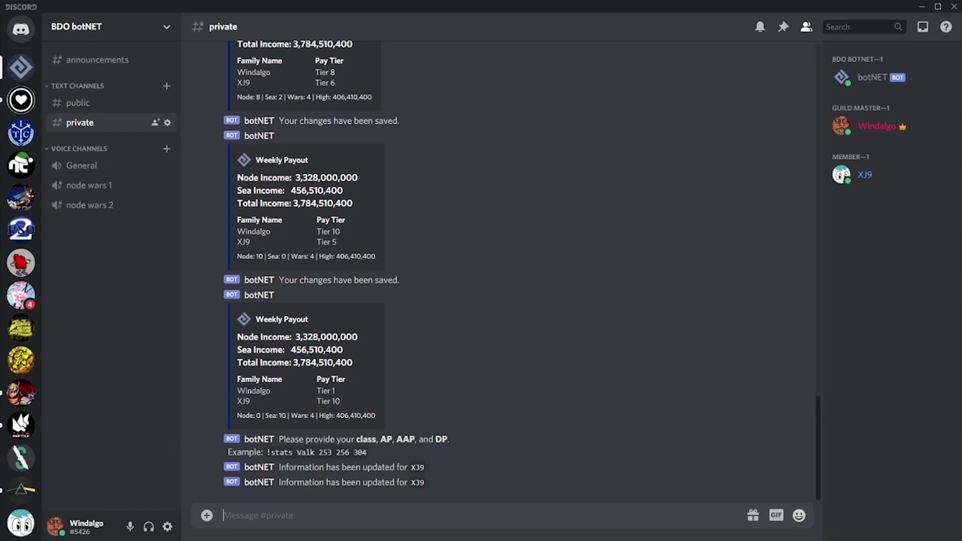
text(!check Windalgo)
key(Return)
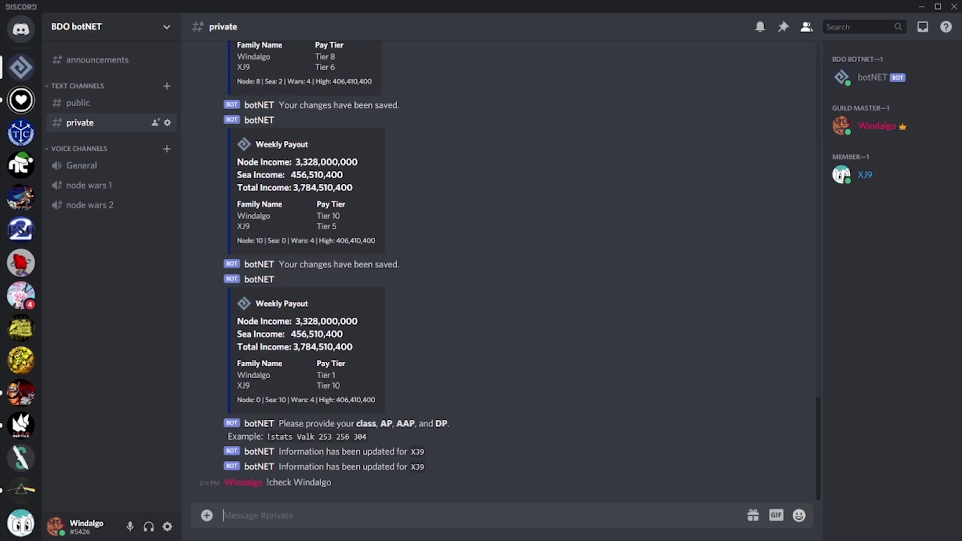
text(!check @XJ)
key(Tab)
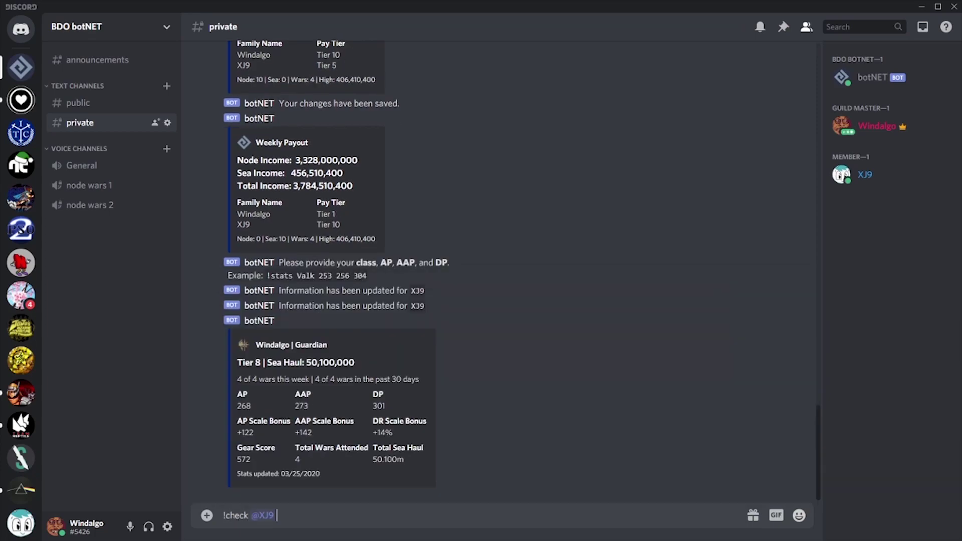
key(Return)
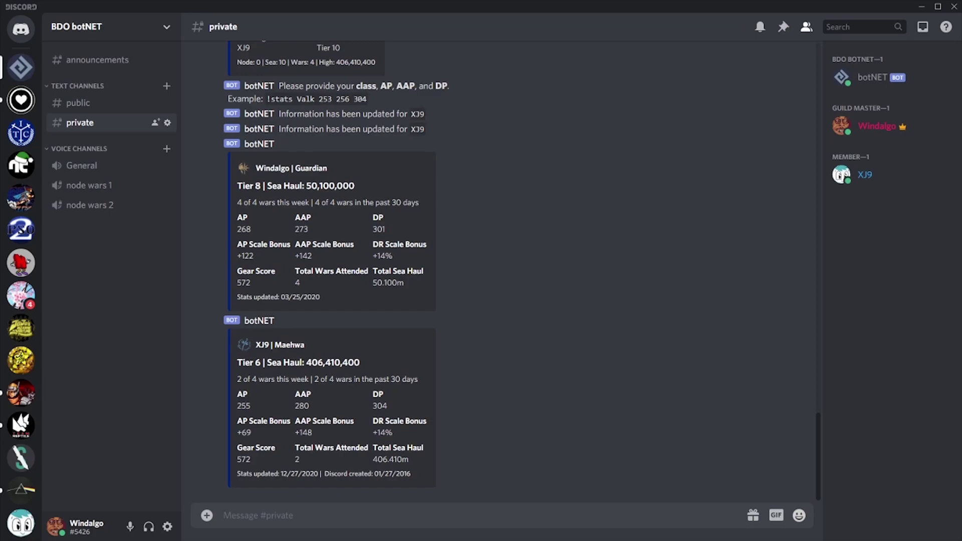
- View the guild's overall information by using !check with a mention of the botNET bot
text(!check @bot)
key(Tab)
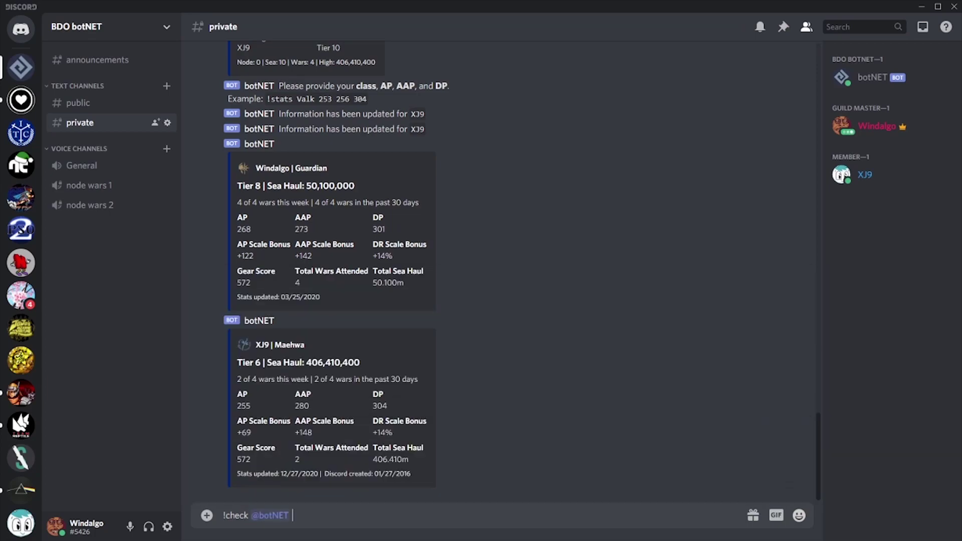
key(Return)
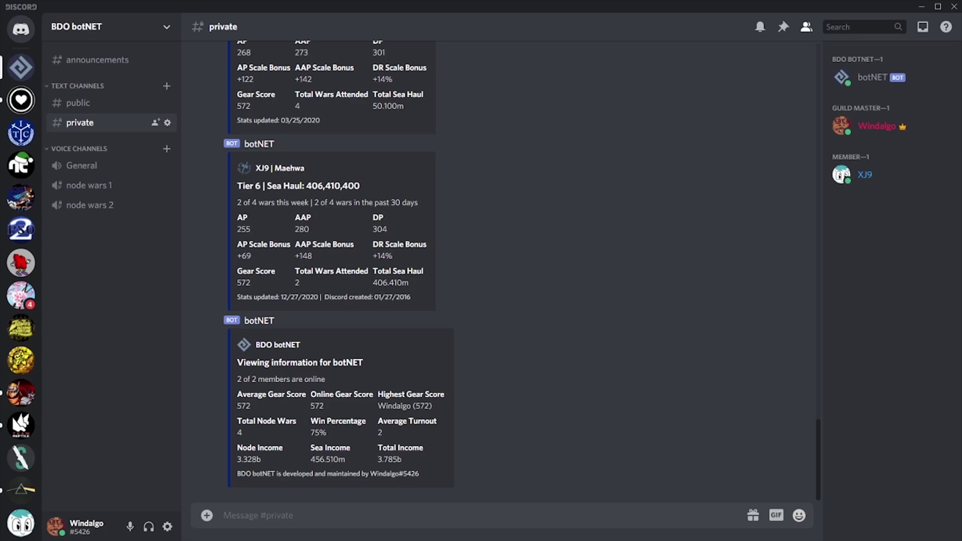
- Send reminders to the guild members through !options
text(!guild)
key(Return)
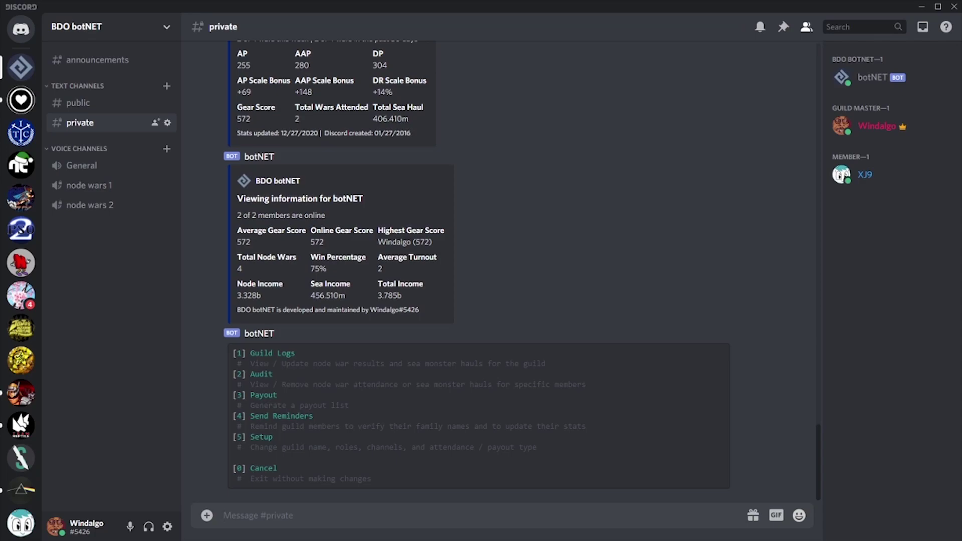
text(4)
key(Return)
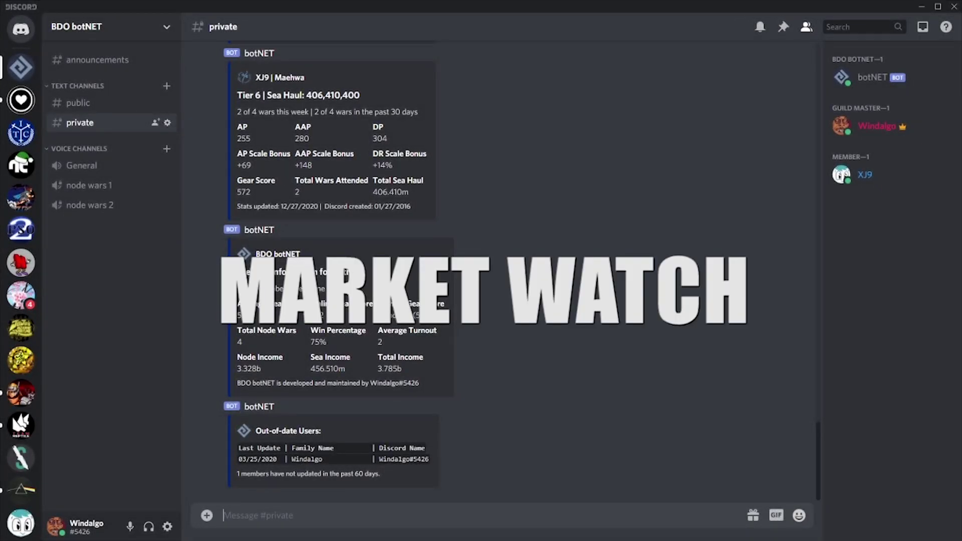
- Search the market for egg with !search and view the Egg's listings and price
text(!search egg)
key(Return)
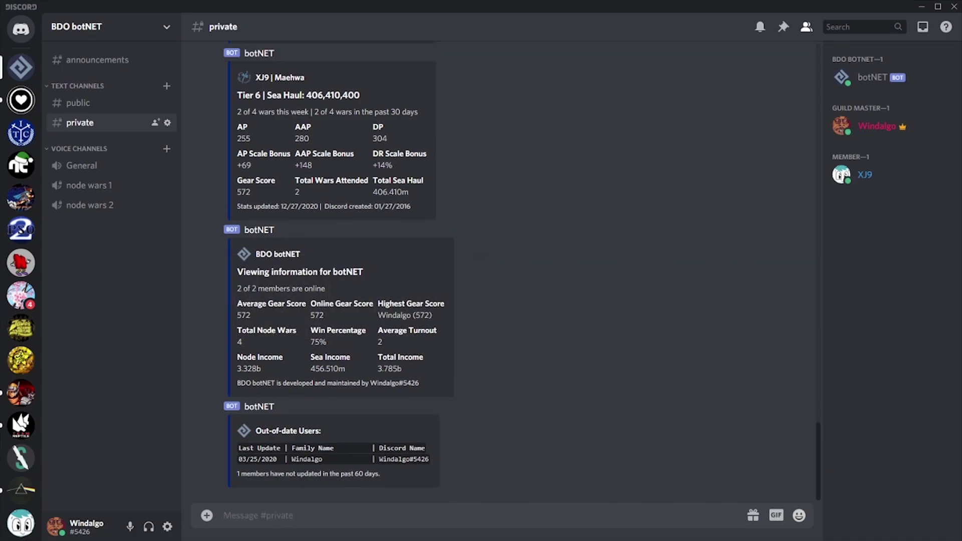
text(2)
key(Return)
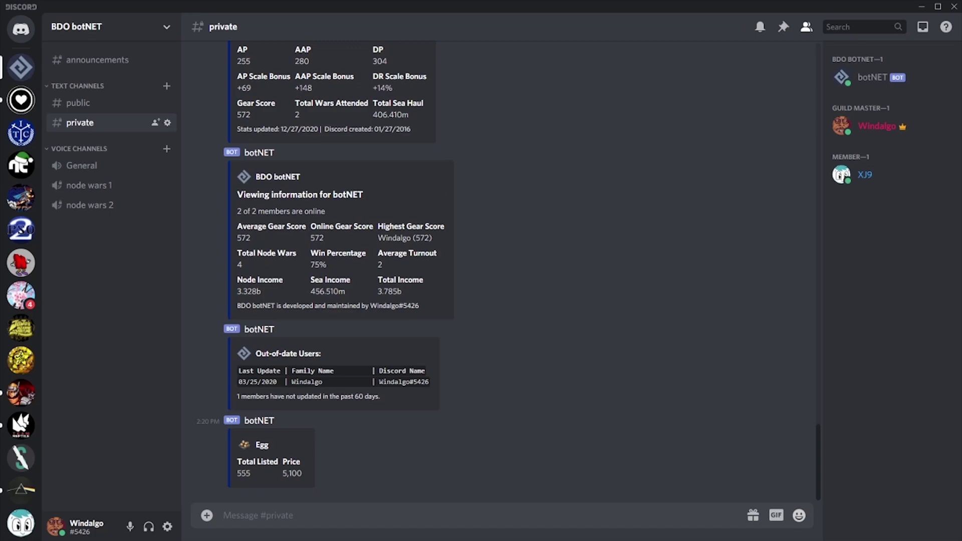
- Search the market for tungrad with !search, choose the Tungrad Earring and view its market info
text(!search tungrad)
key(Return)
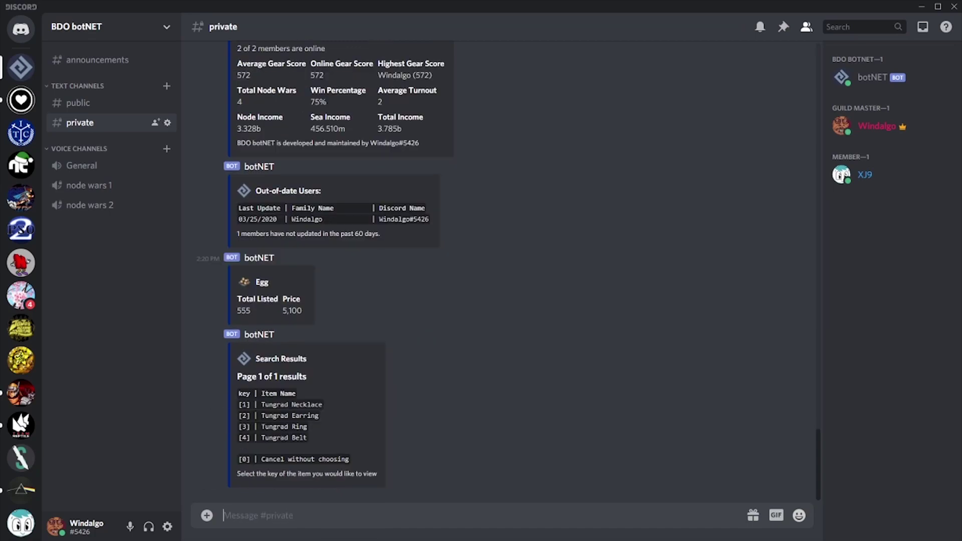
text(2)
key(Return)
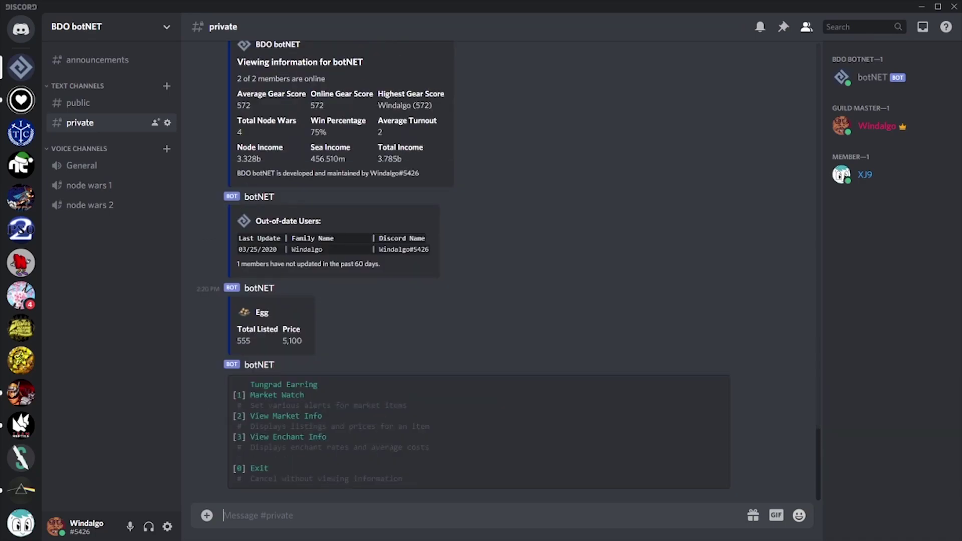
text(3)
key(Return)
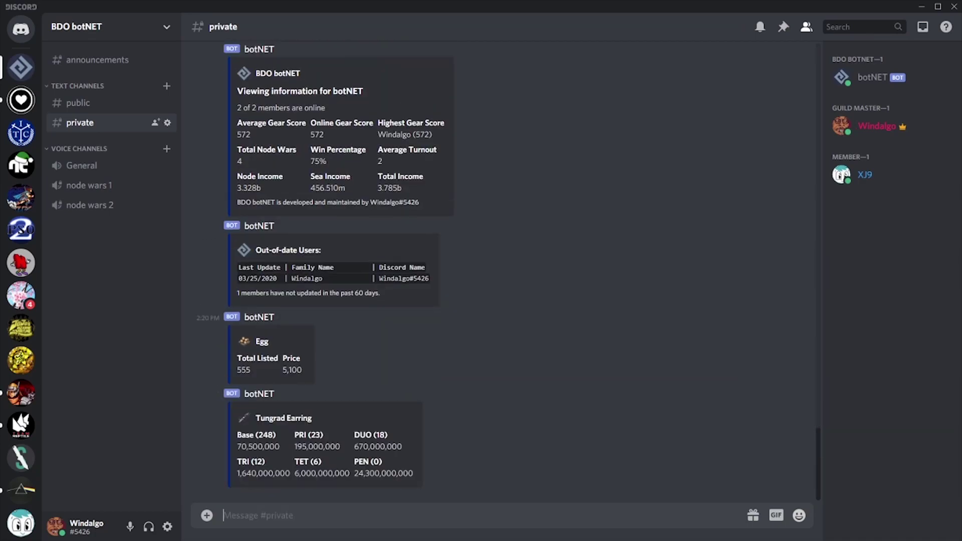
- Search the market for Kzarka with !search, choose the Kzarka Crossbow and view its enchant info with failstacks 15 25 35
text(!search Kzarka)
key(Return)
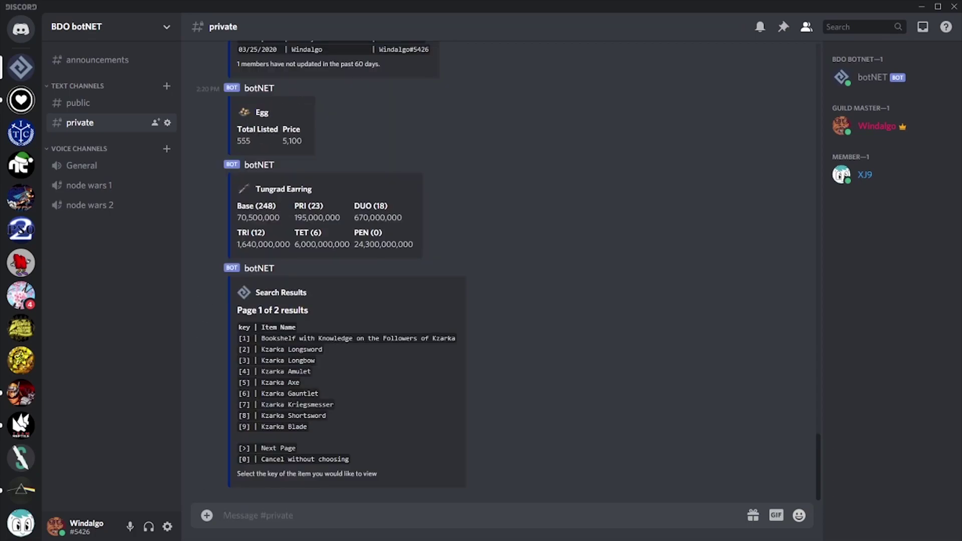
text(>)
key(Return)
text(2)
key(Return)
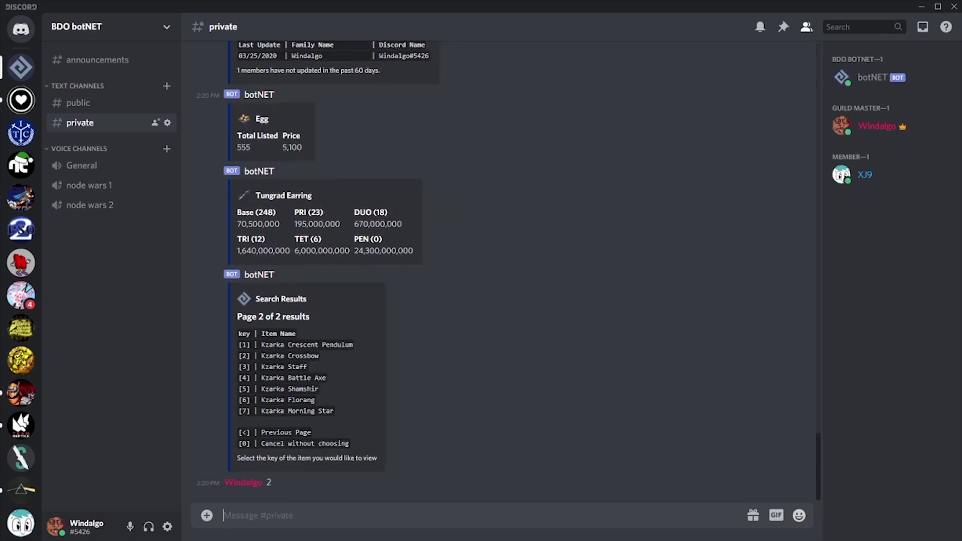
text(3)
key(Return)
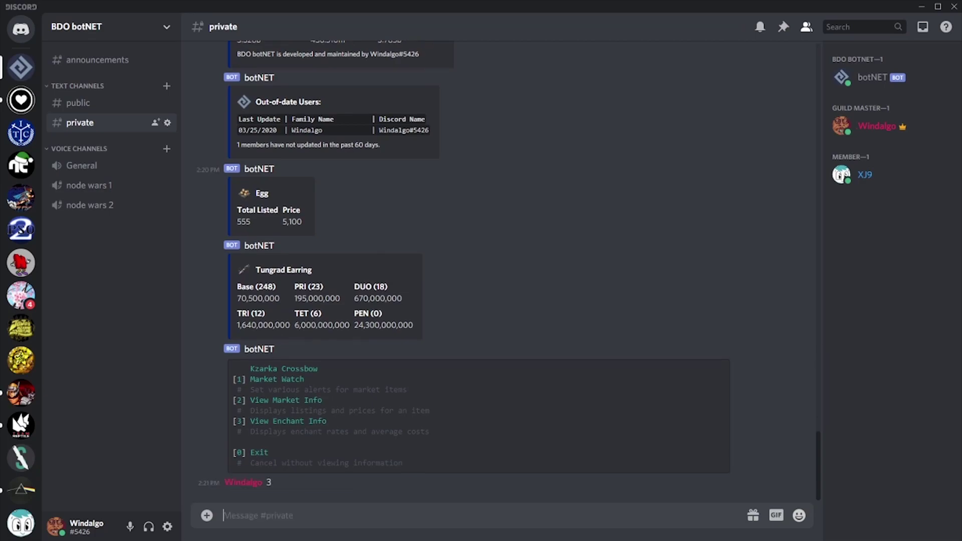
text(15 25 35)
key(Return)
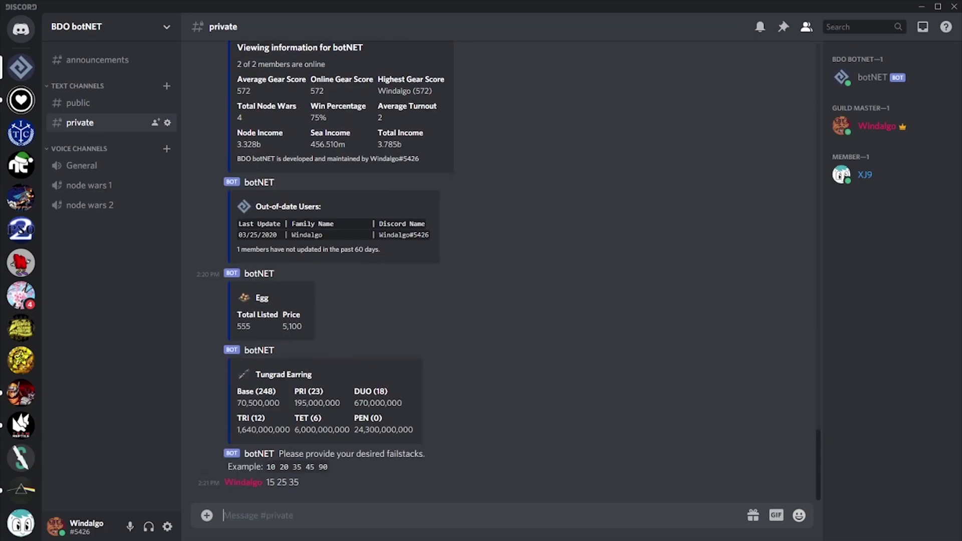
text(search deboreka)
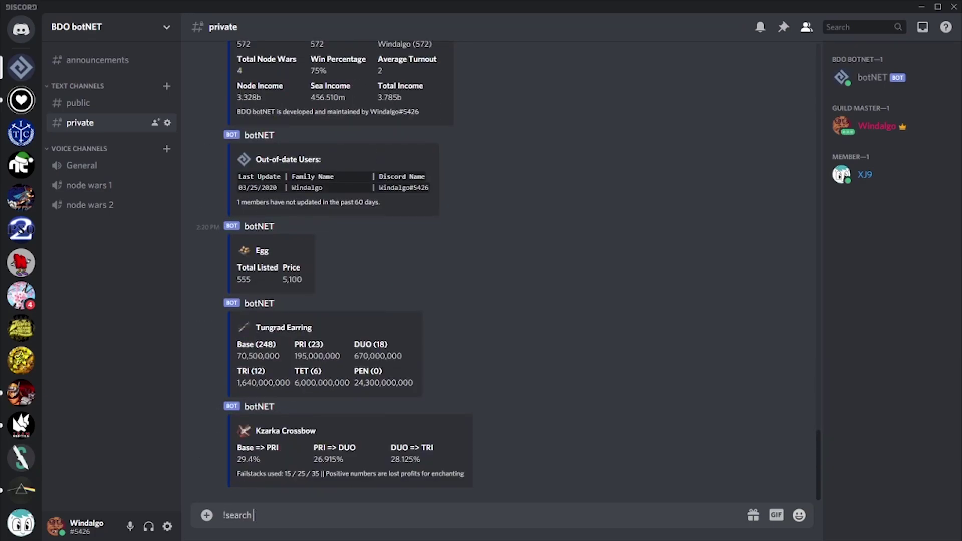
key(Return)
text(3)
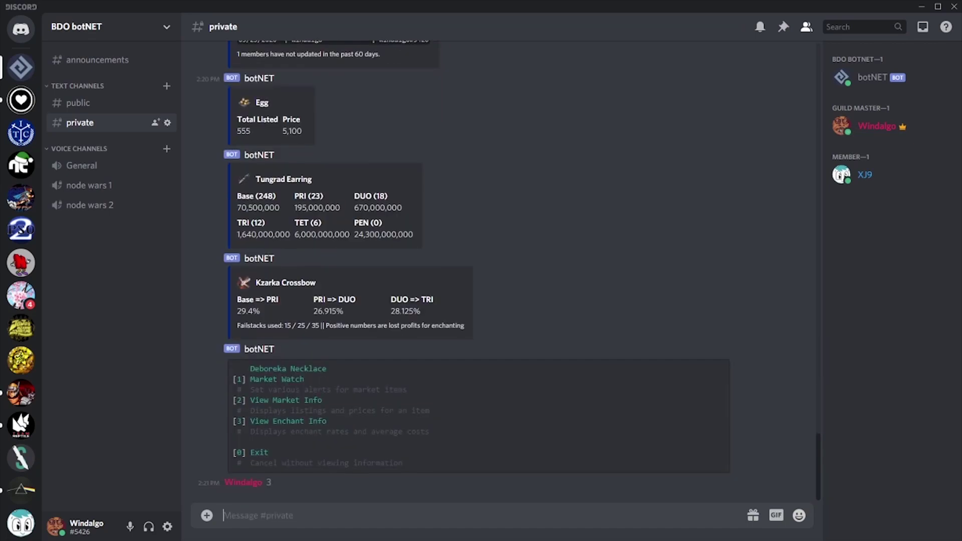
key(Return)
text(25 35 45 75 210)
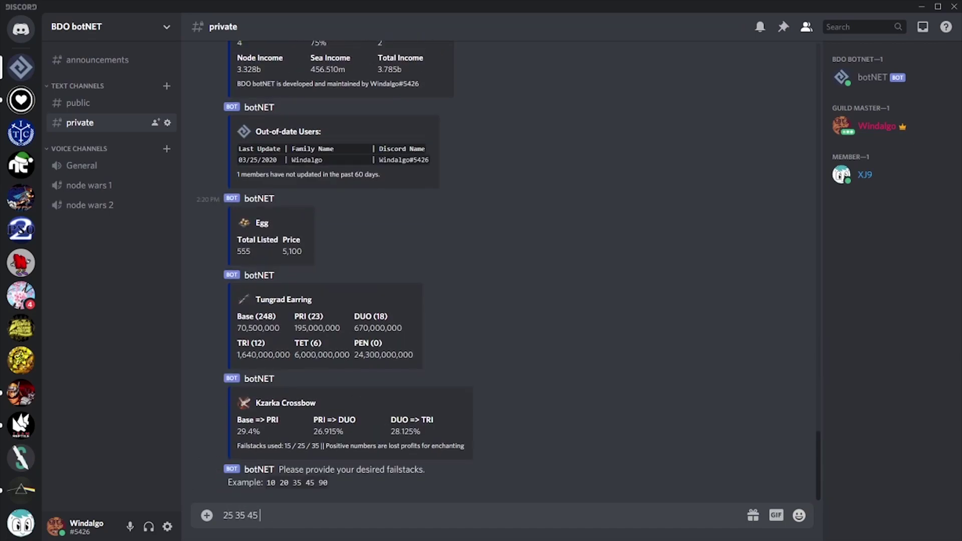
key(Return)
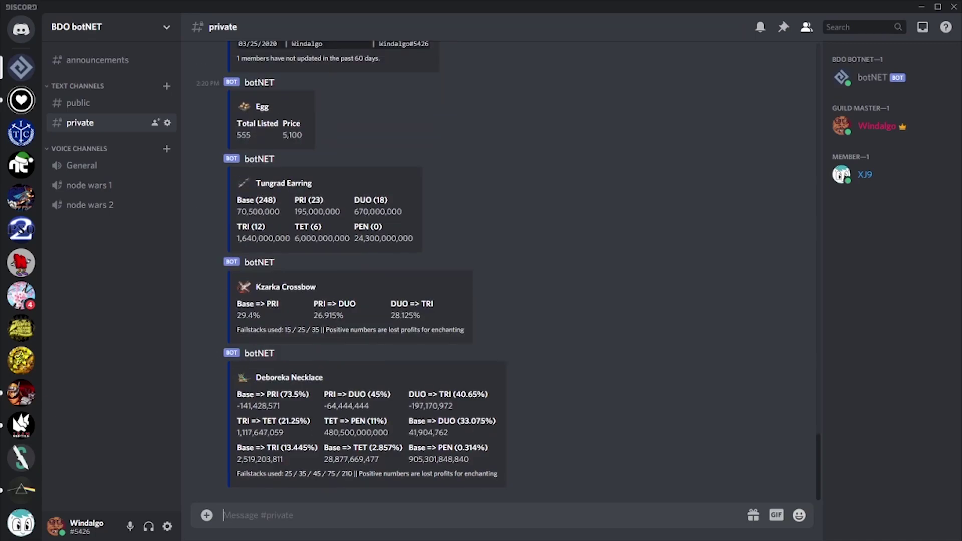
- Search for nibbler with !search, add a Listed Price alert with threshold 15,000 for Dried Nibbler, and open the bot's direct message
text(!search nibbler)
key(Return)
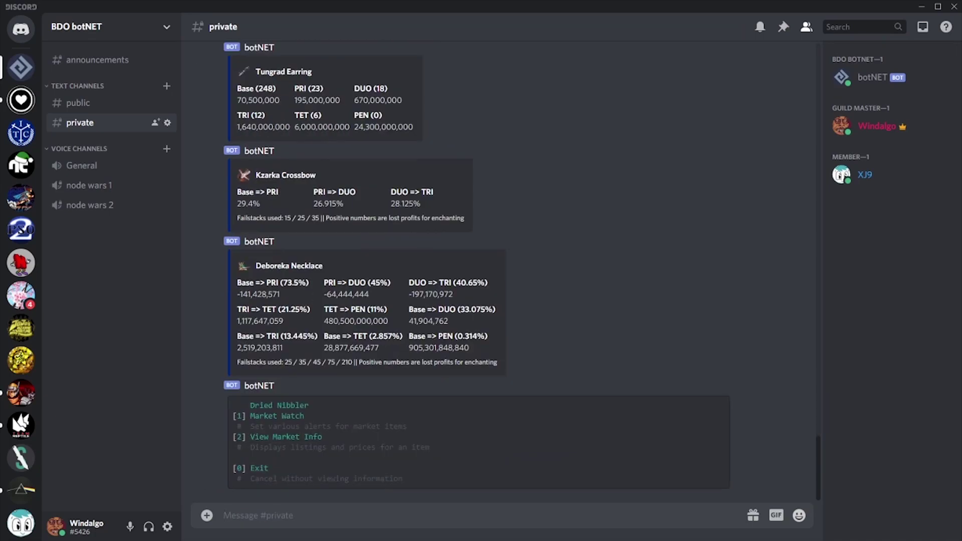
text(1)
key(Return)
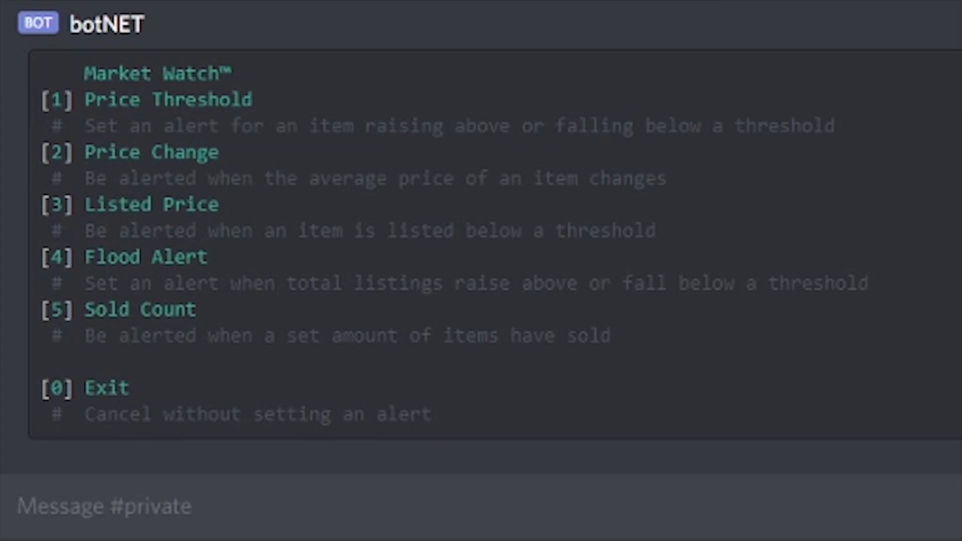
text(3)
key(Return)
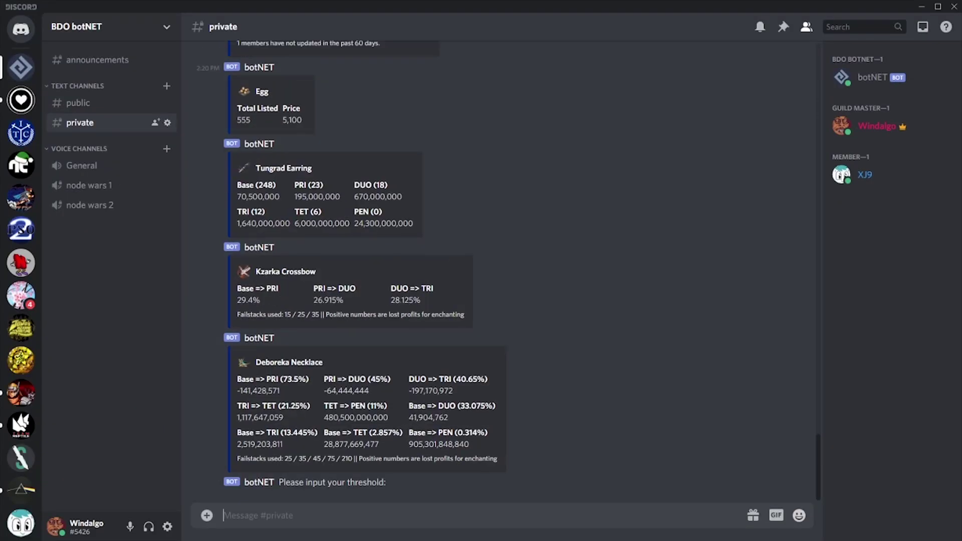
text(15,000)
key(Return)
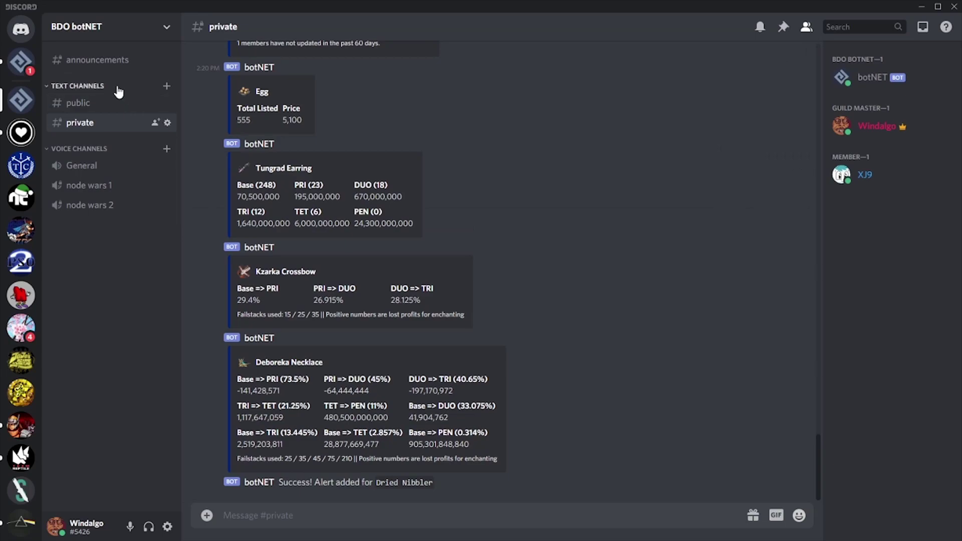
click(29, 68)
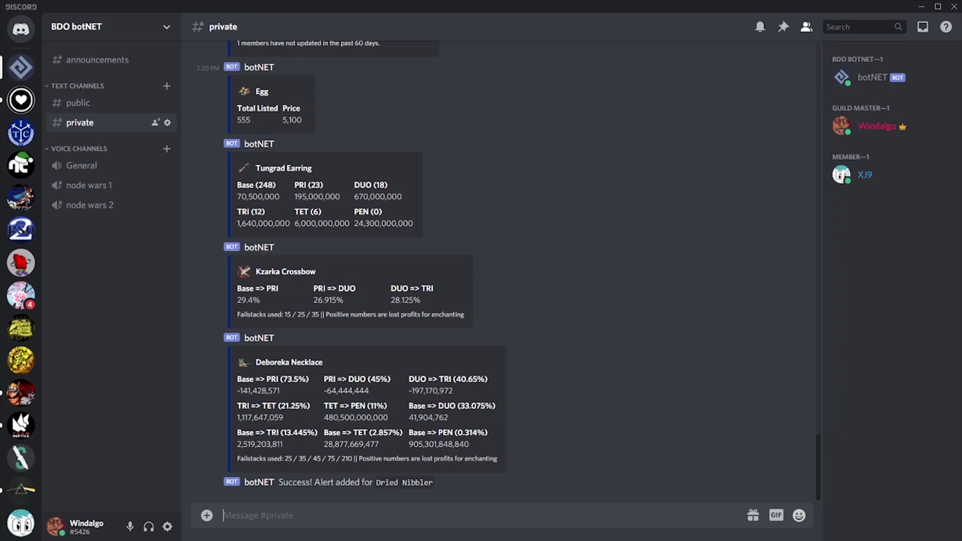
- Remove the Egg threshold alert from the Market Watch List with !rm
text(!rm)
key(Return)
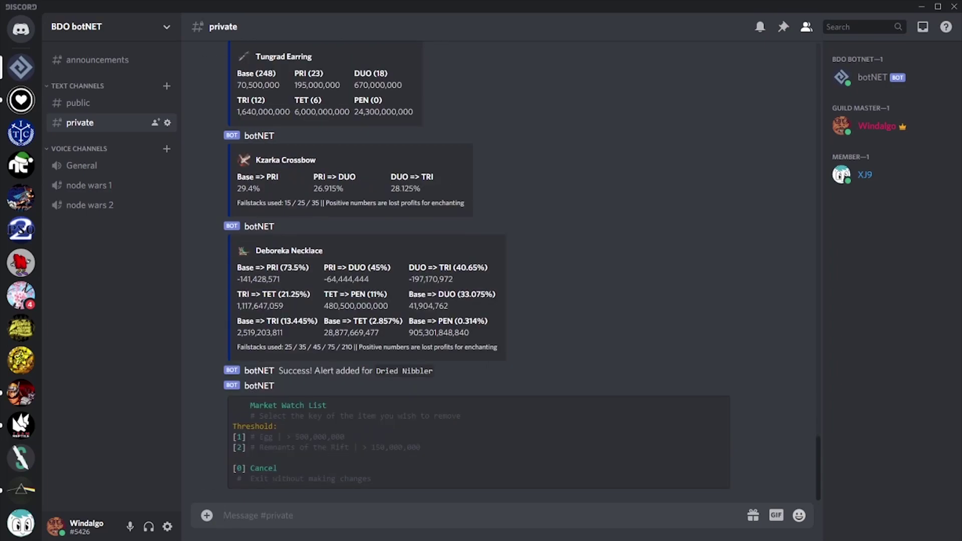
text(1)
key(Return)
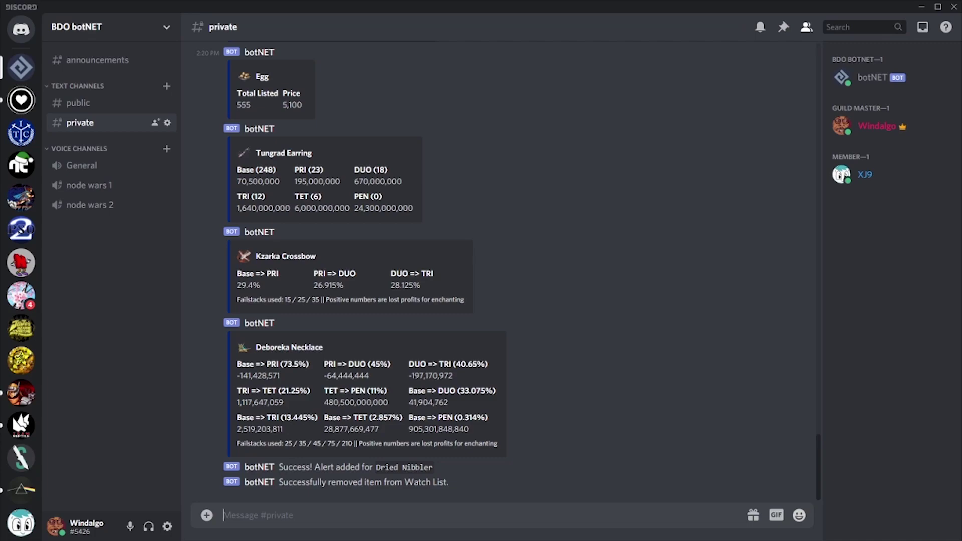
- Search the market for Black Magic with !search and choose Black Magic Crystal - Memory from the second results page
text(!search Black Magic)
key(Return)
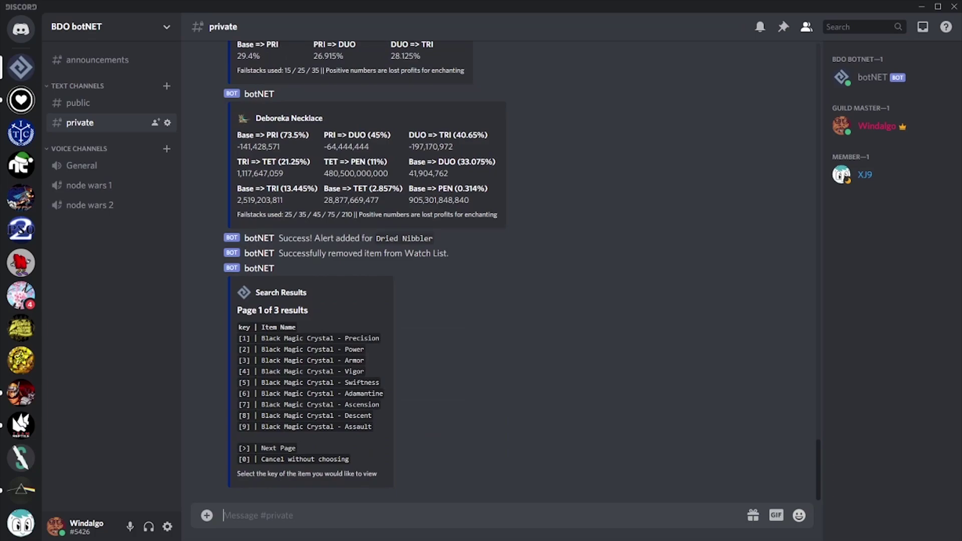
text(>)
key(Return)
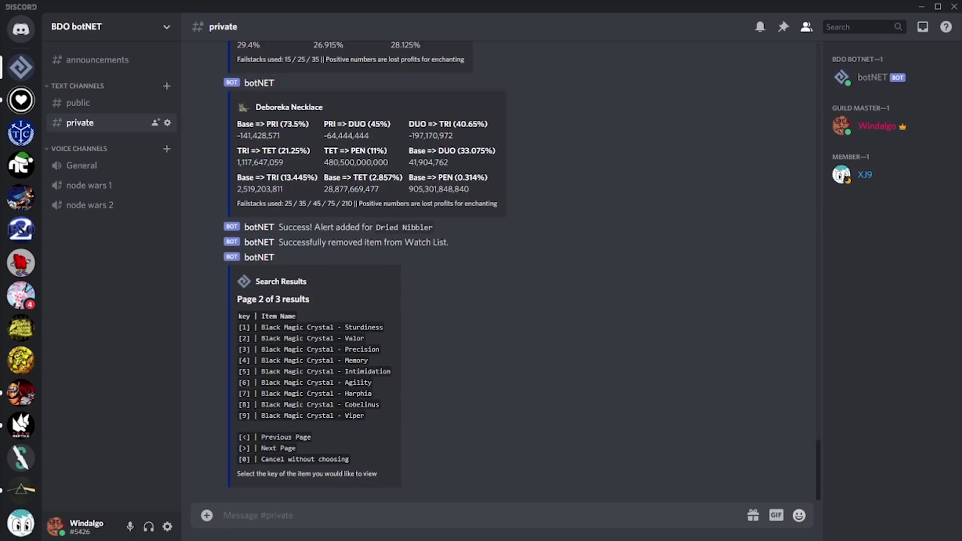
text(4)
key(Return)
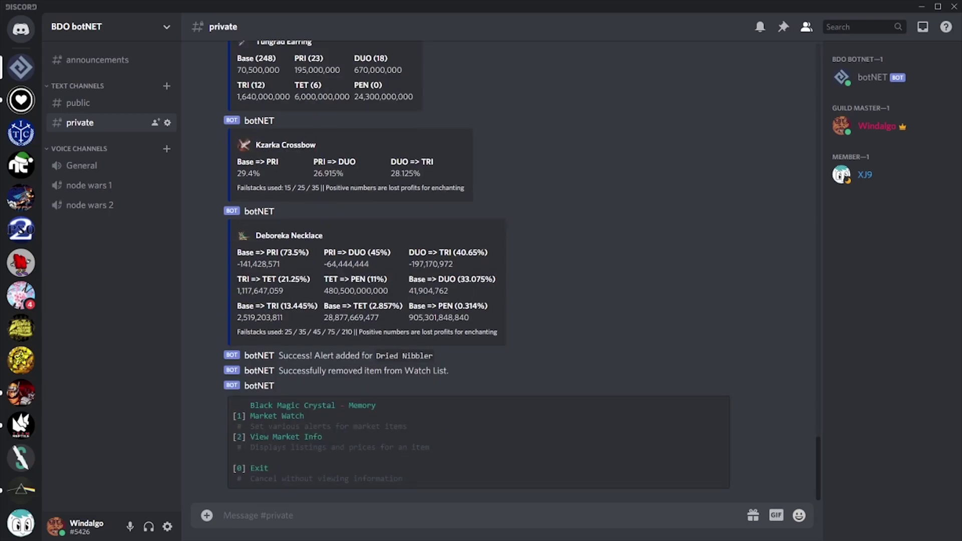
- Add a Market Watch Price Threshold alert at 1,000,000 for Black Magic Crystal - Memory
text(1)
key(Return)
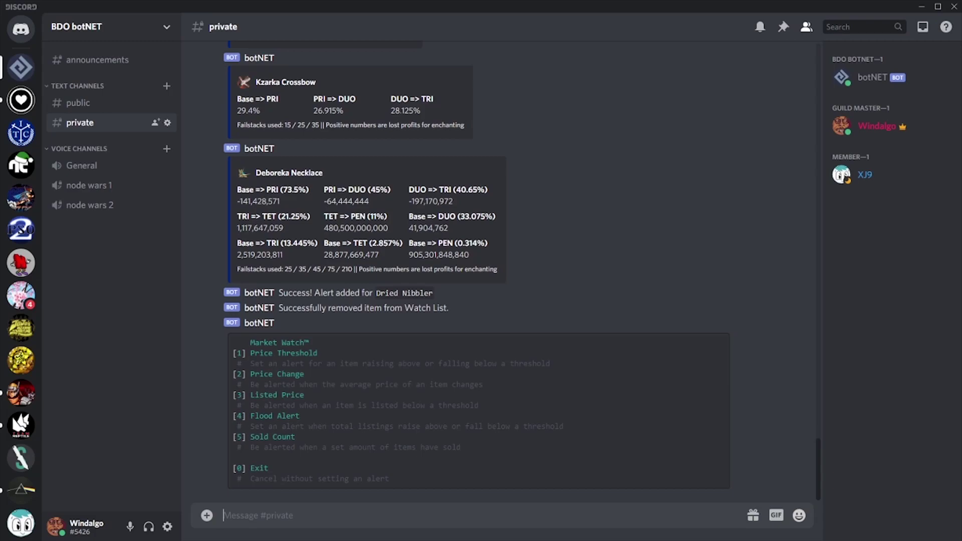
text(1)
key(Return)
text(1,000,000)
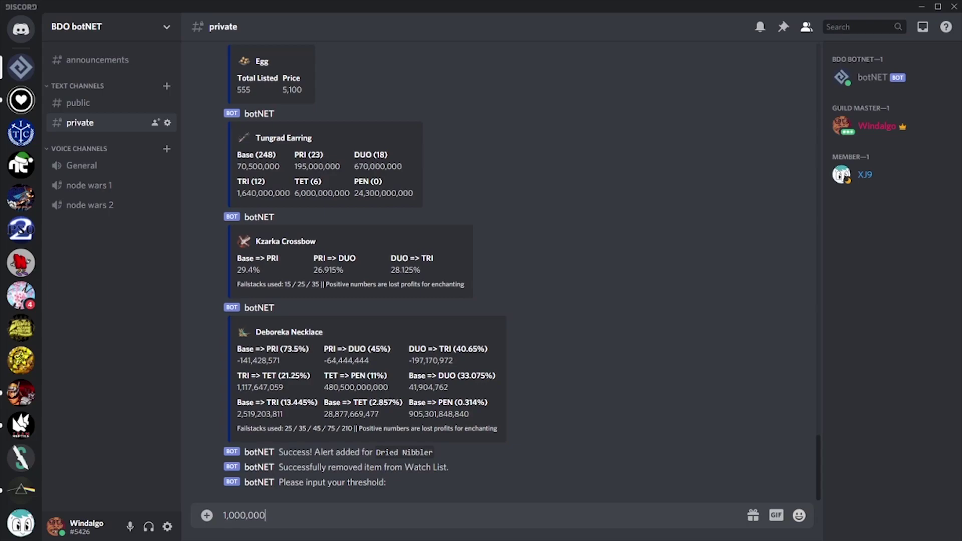
key(Return)
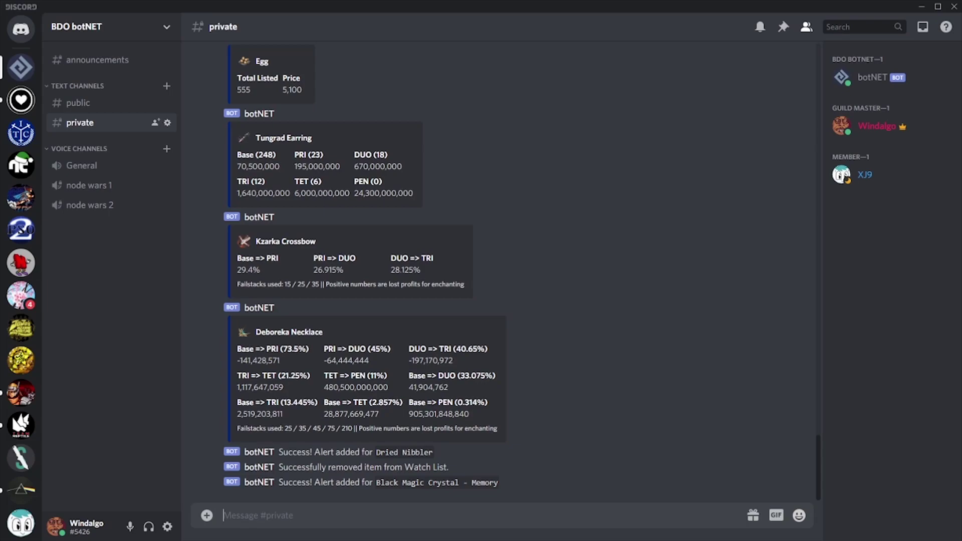
- Search for ronaros with !search and start a Market Watch alert for the Base grade Forest Ronaros Ring
text(!search ronaros)
key(Return)
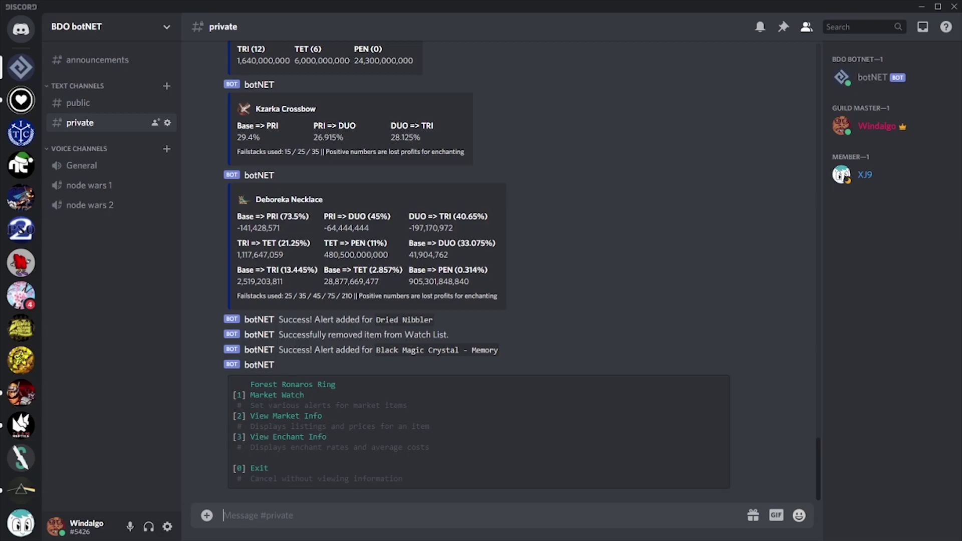
text(1)
key(Return)
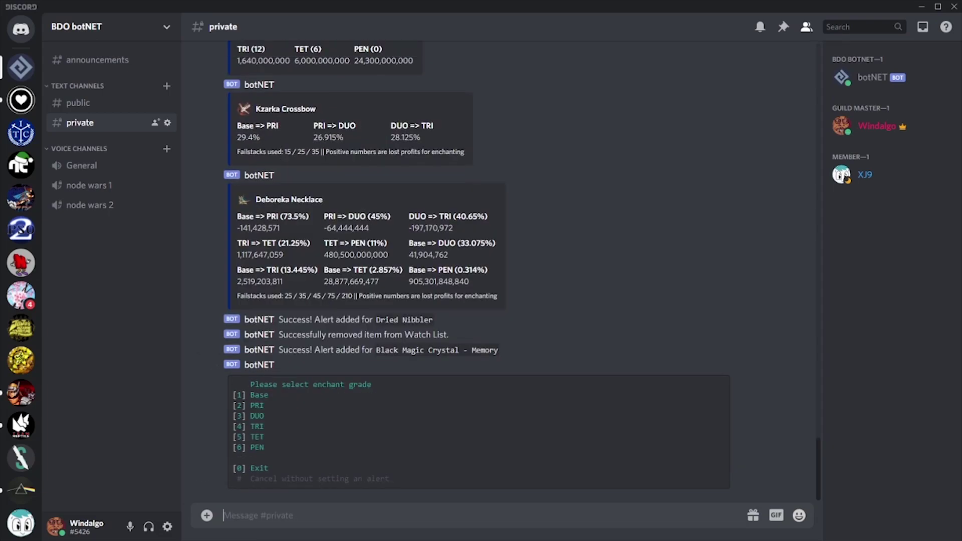
text(1)
key(Return)
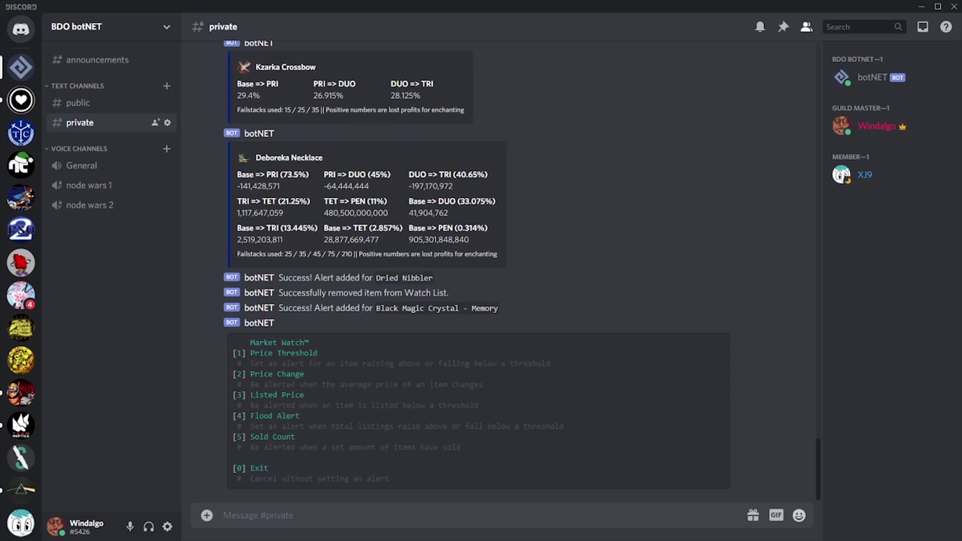
- Set the Forest Ronaros Ring's Price Threshold alert to Above 5,000,000
text(1)
key(Return)
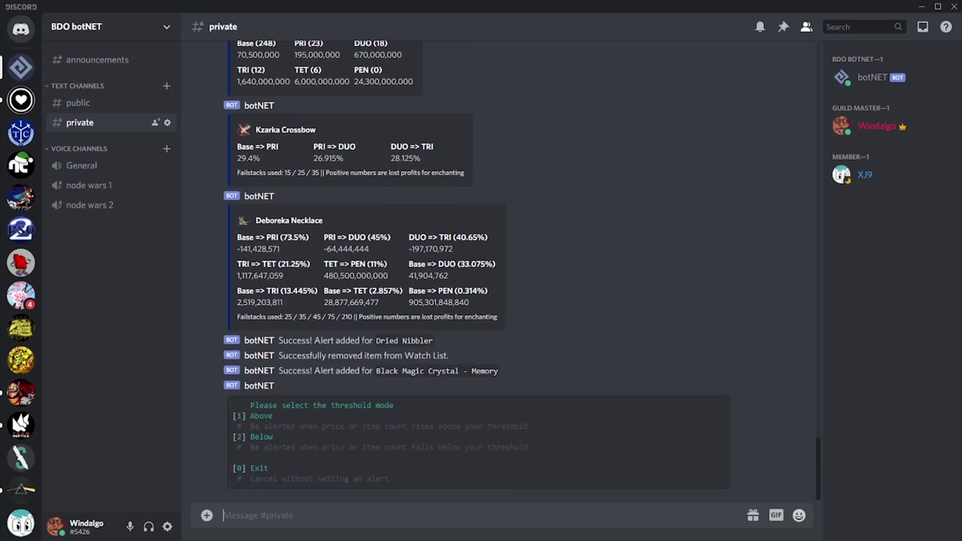
text(1)
key(Return)
text(5)
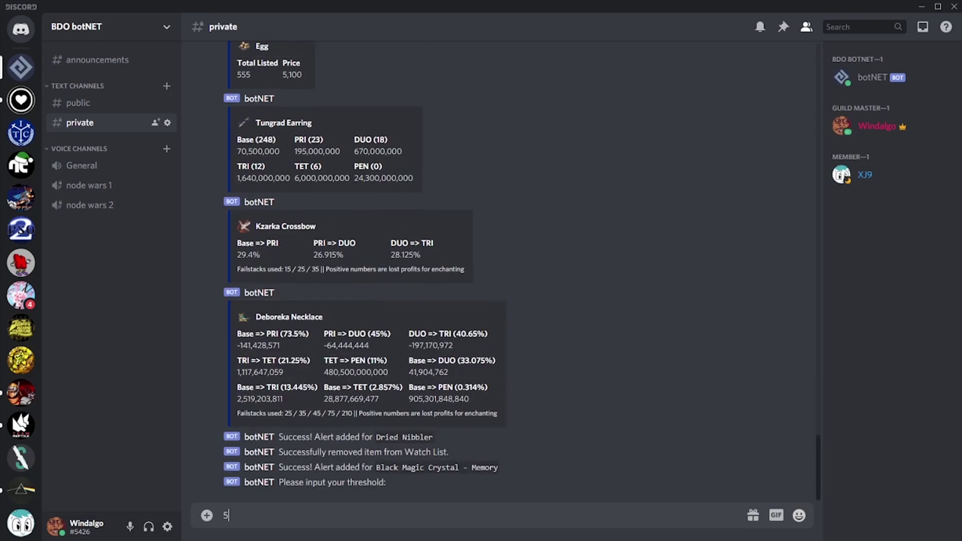
text(,000,000)
key(Return)
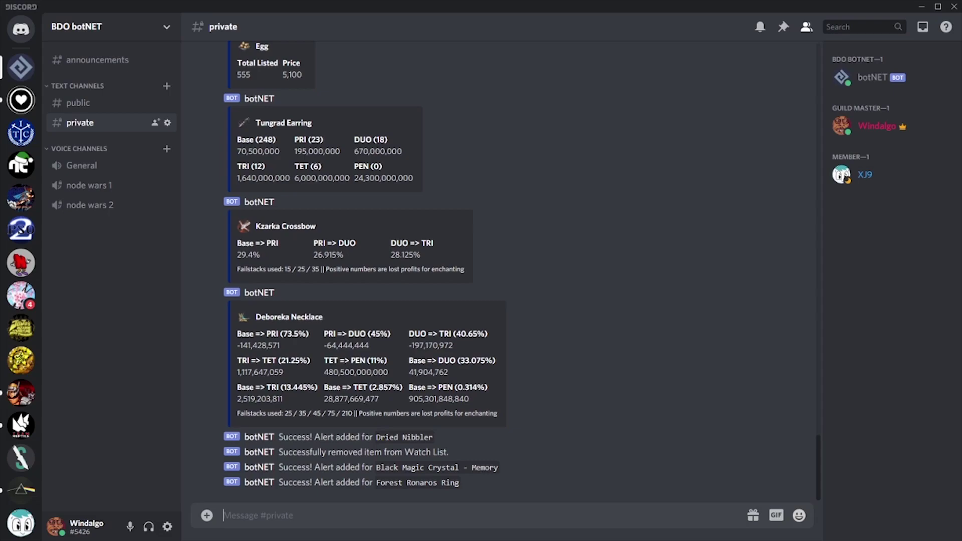
- Search for silver emb with !search and view the Silver Embroidered Alchemist's Clothes' enchant info with failstacks 5 15 25 35 45
text(!search silver emb)
key(Return)
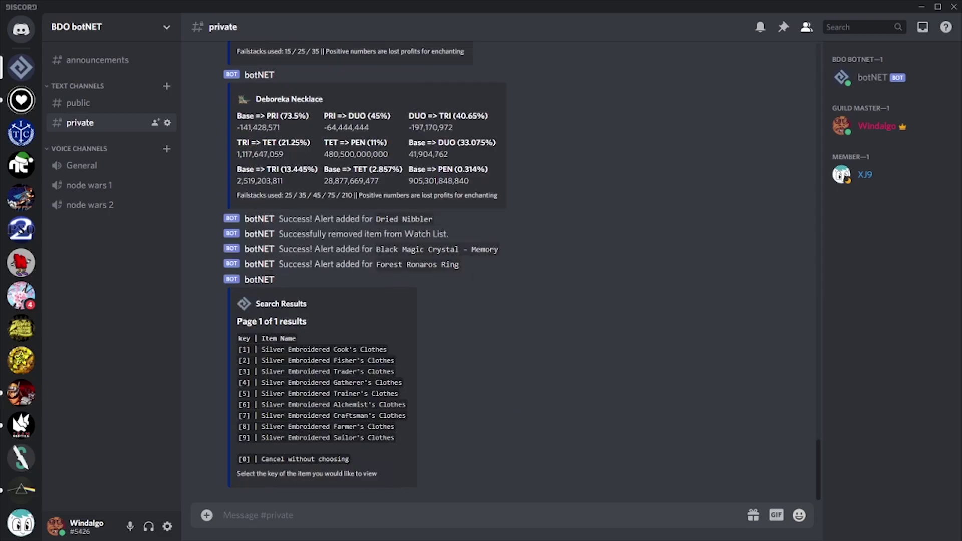
text(6)
key(Return)
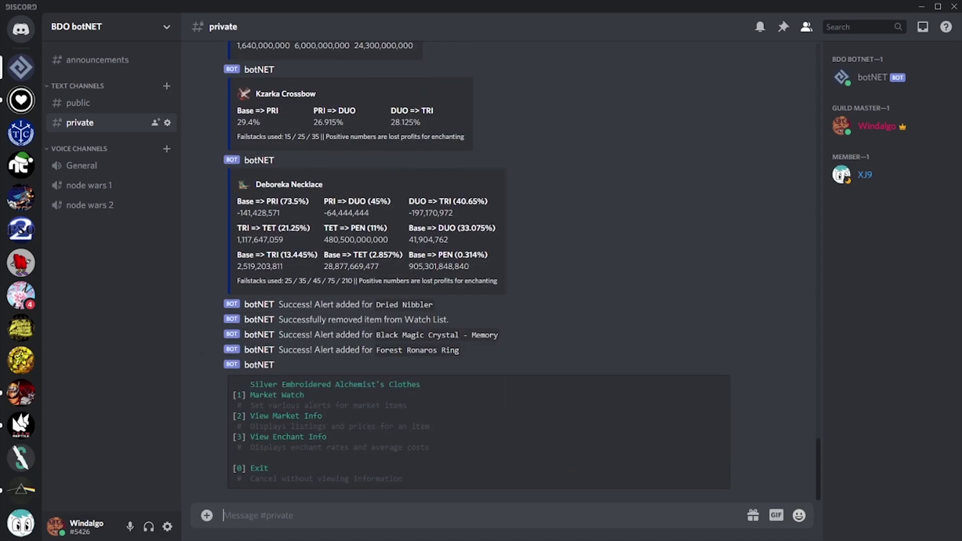
text(3)
key(Return)
text(5 1)
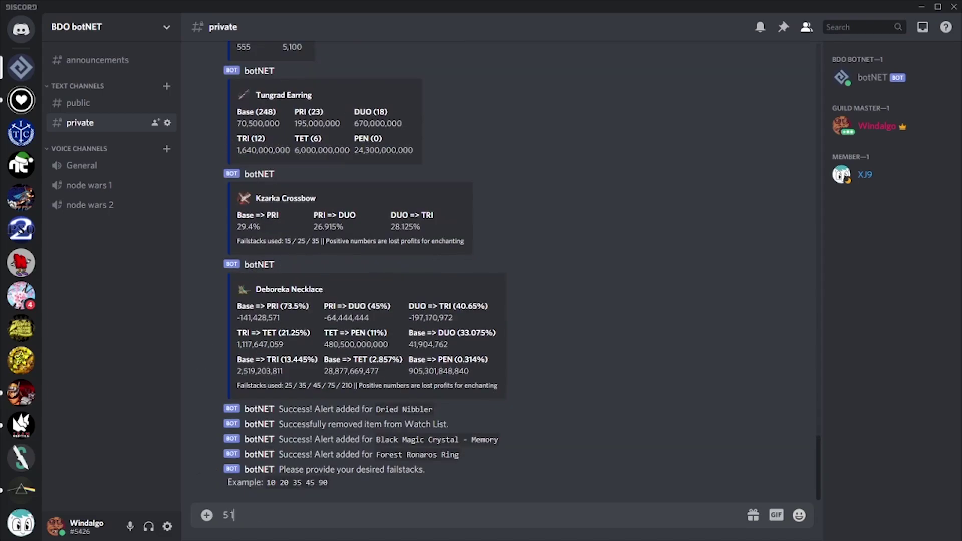
text(5 25 35 45)
key(Return)
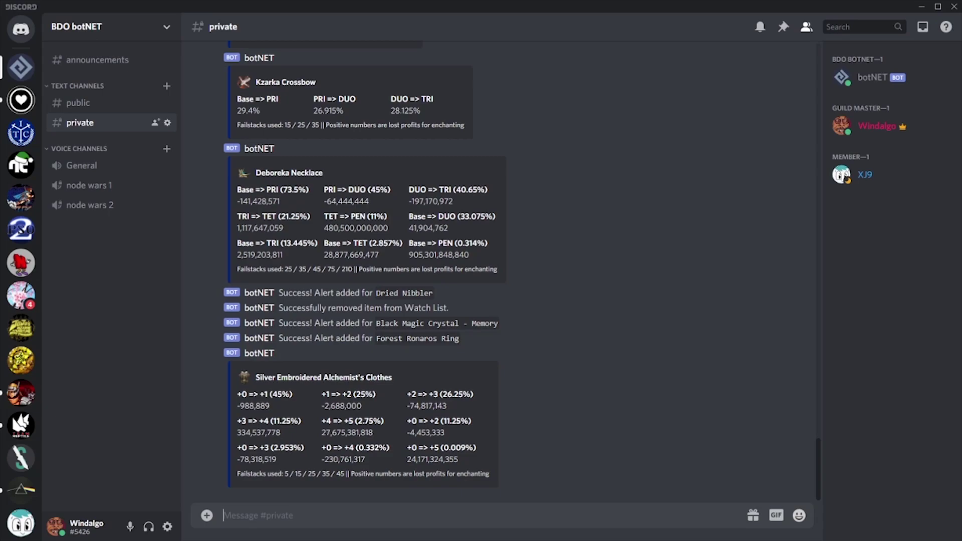
- Search for silver emb with !search and start a Market Watch alert for the Silver Embroidered Alchemist's Clothes
text(!search silver emb)
key(Return)
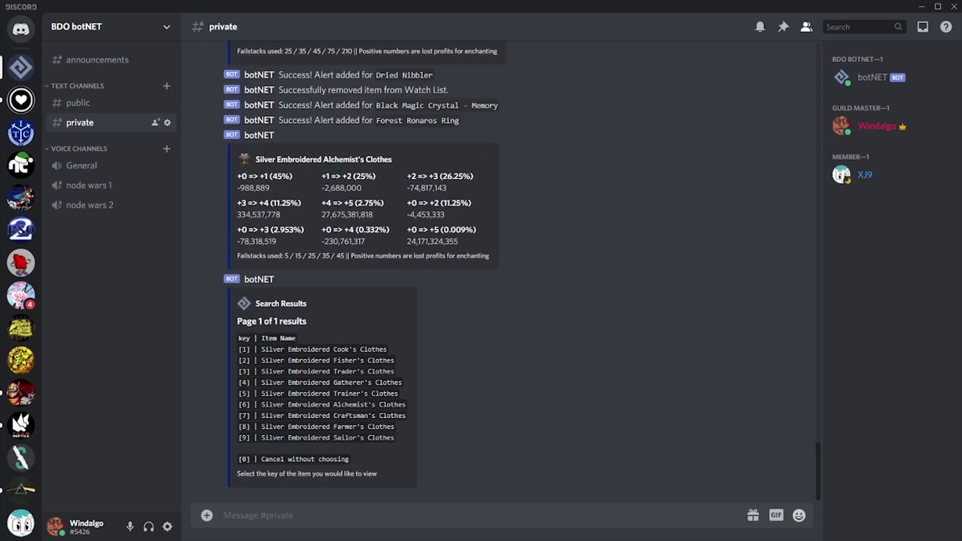
text(6)
key(Return)
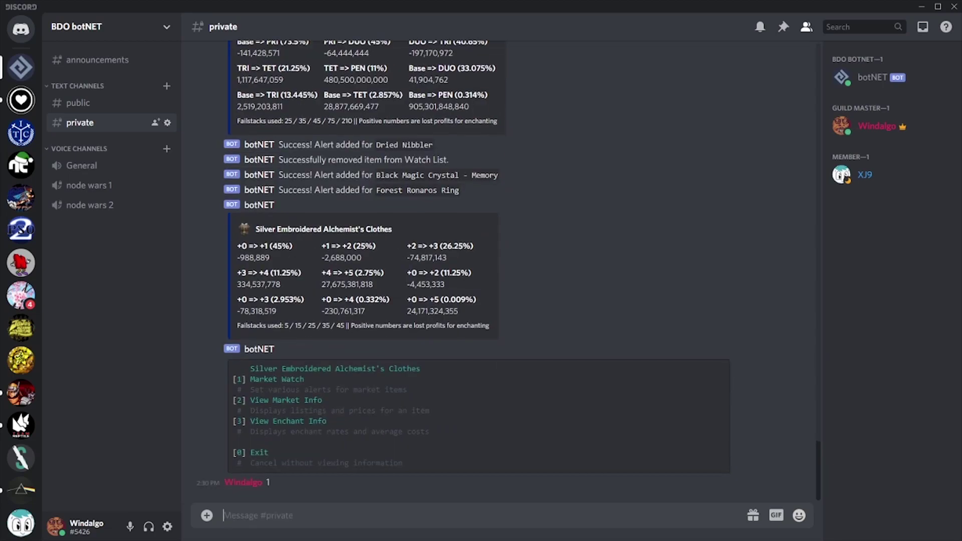
- Set a Flood Alert for the Silver Embroidered Alchemist's Clothes in Above mode with a threshold of 100
text(4)
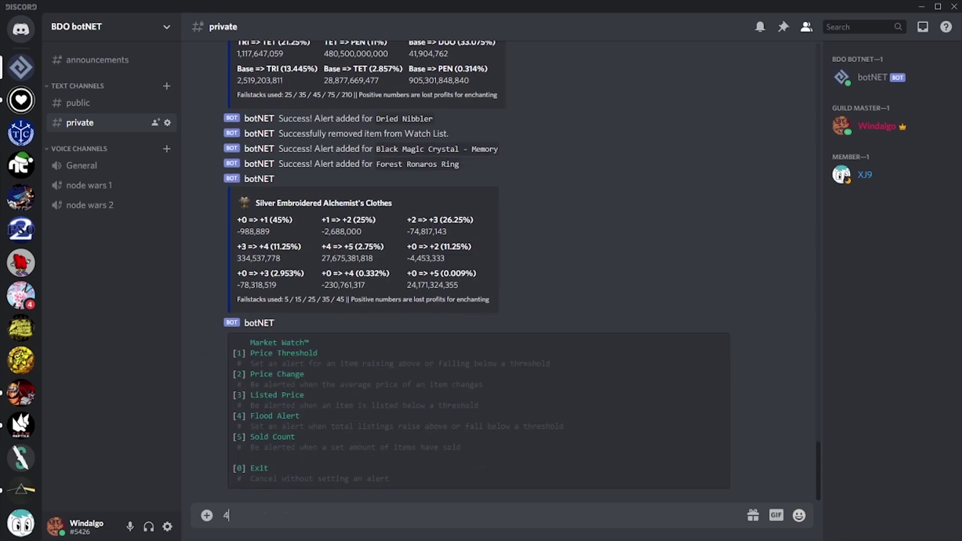
key(Return)
text(1)
key(Return)
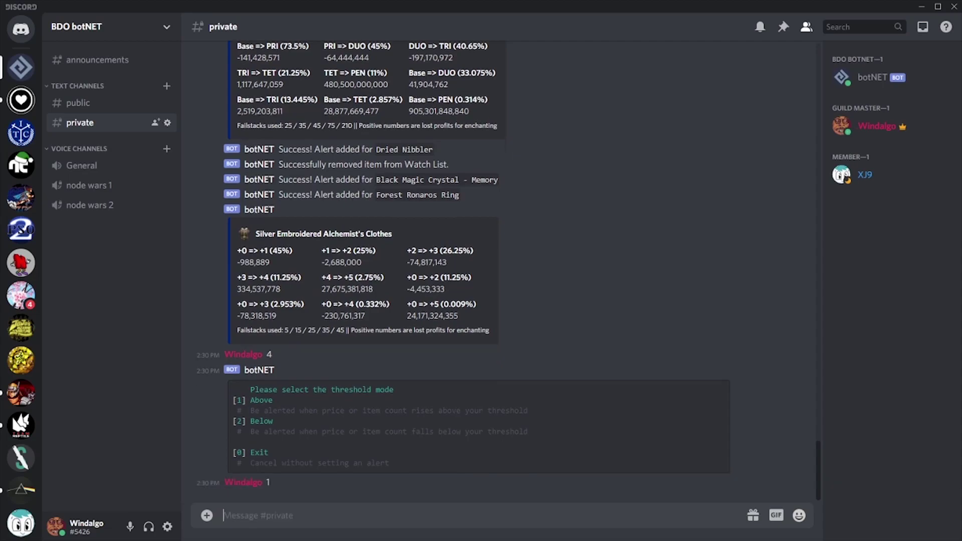
text(100)
key(Return)
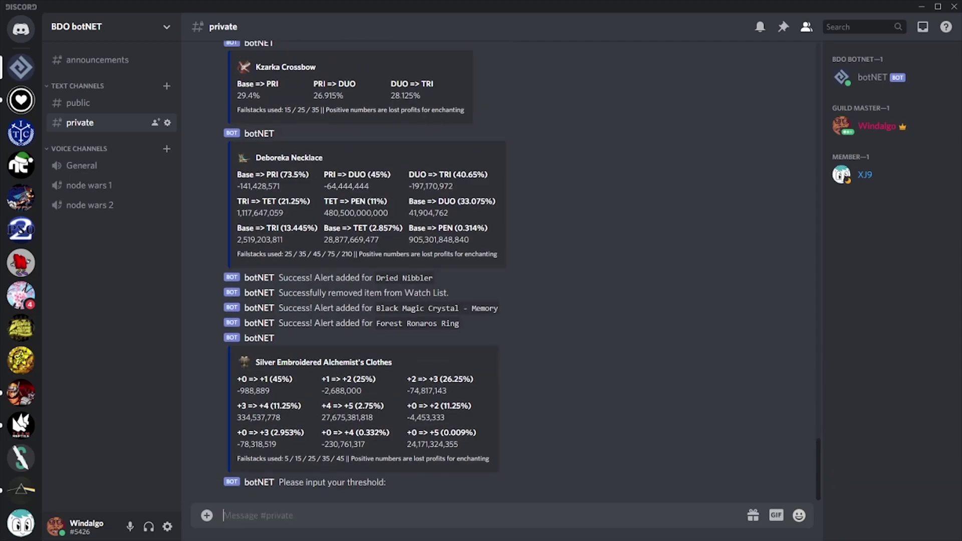
- Search for silver emb again with !search and start another Market Watch alert for the +0 grade Silver Embroidered Alchemist's Clothes
text(!search silver emb)
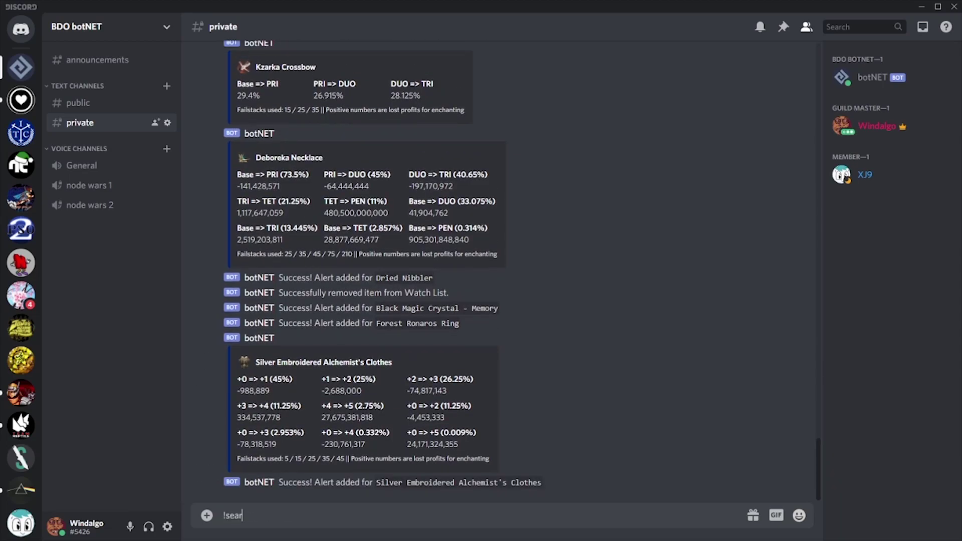
key(Return)
text(6)
key(Return)
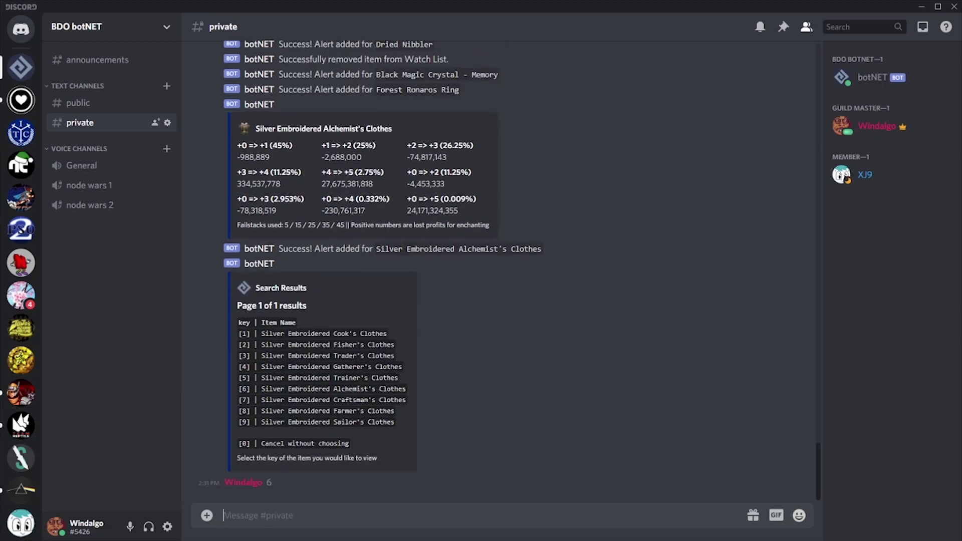
text(1)
key(Return)
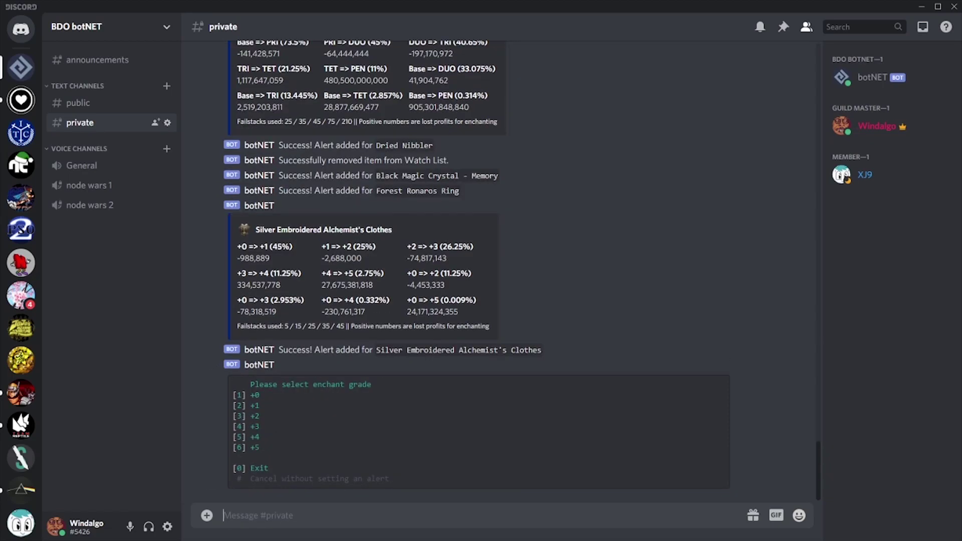
text(1)
key(Return)
- Set the +0 Silver Embroidered Alchemist's Clothes alert to Sold Count with a threshold of 100
text(1)
key(Return)
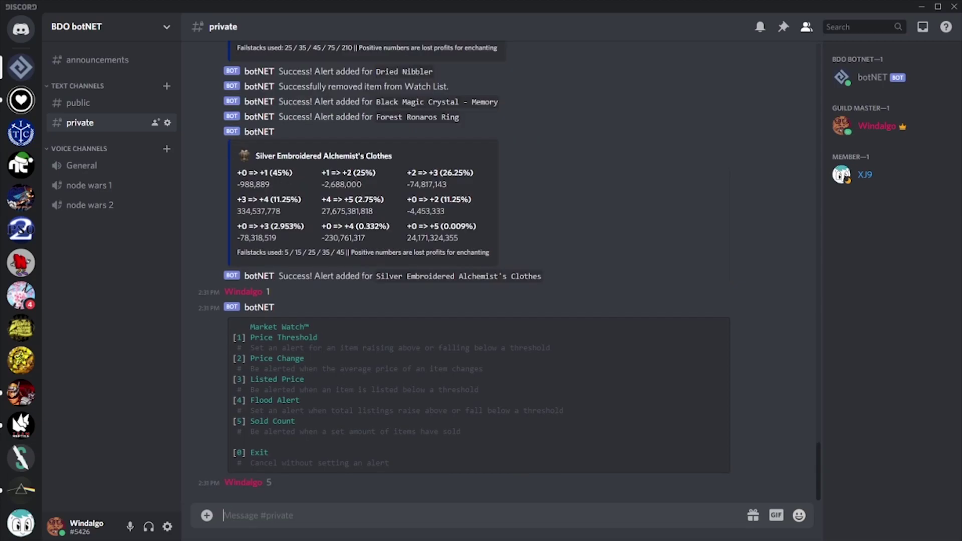
text(100)
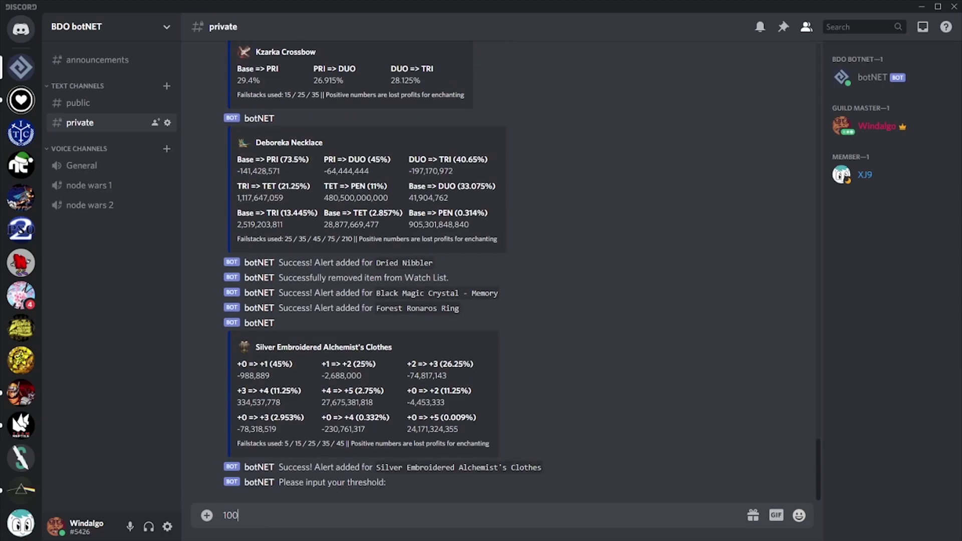
key(Return)
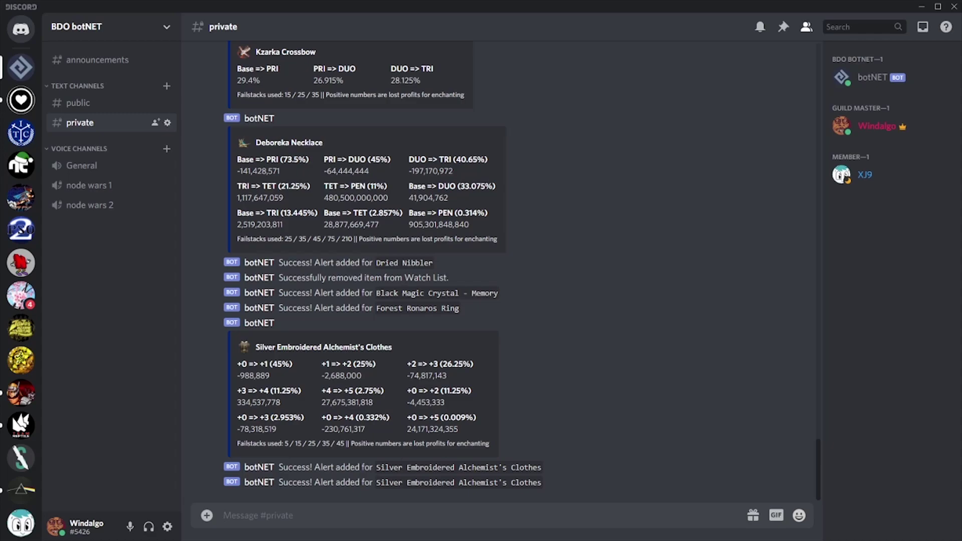
- Search for morning star with !search and choose Blackstar Morning Star from the second page of results
text(!sear)
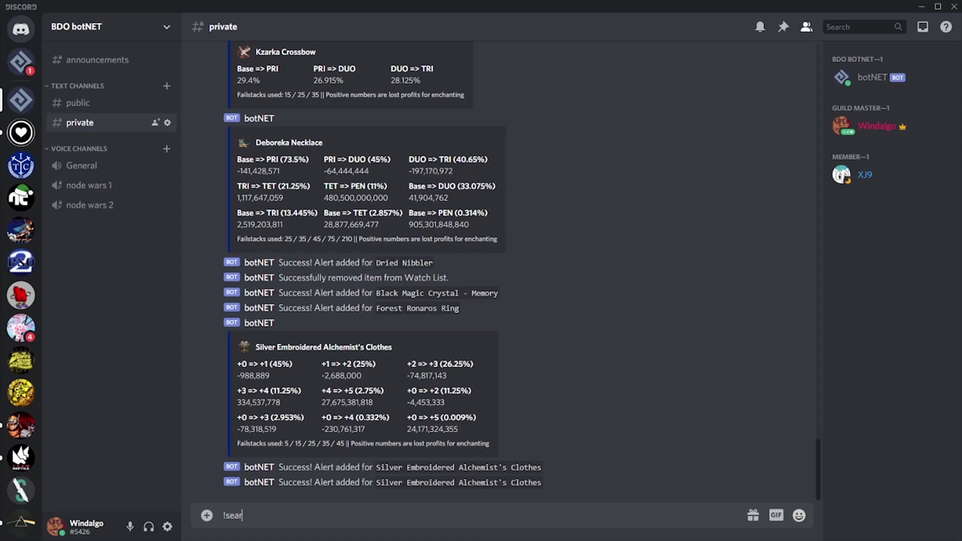
text(ch morning star)
key(Return)
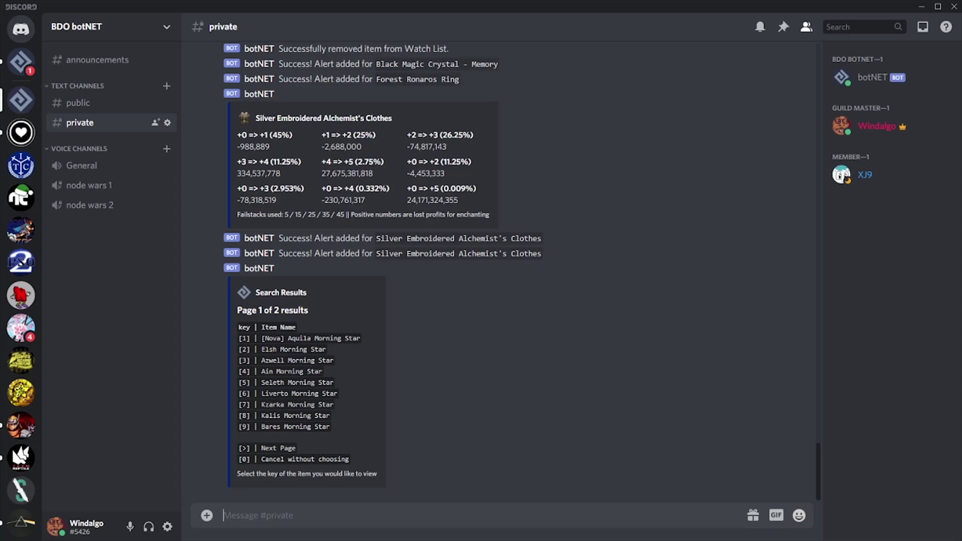
text(>)
key(Return)
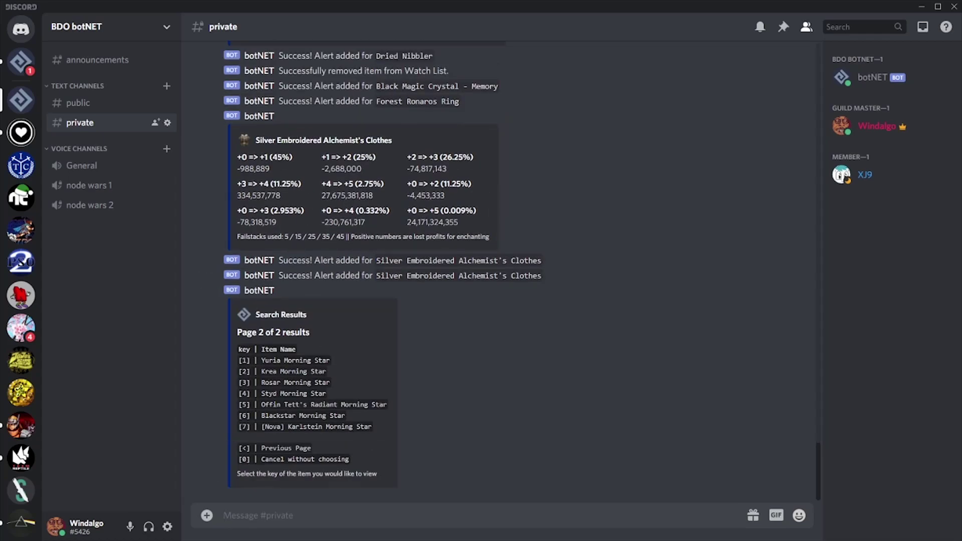
text(6)
key(Return)
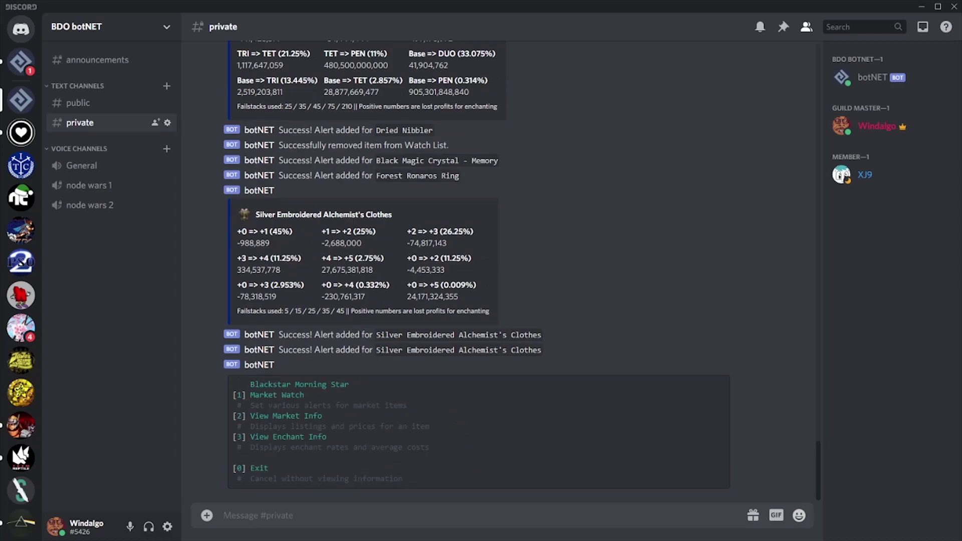
- Add a Market Watch Price Change alert for the TRI grade Blackstar Morning Star
text(3)
key(Return)
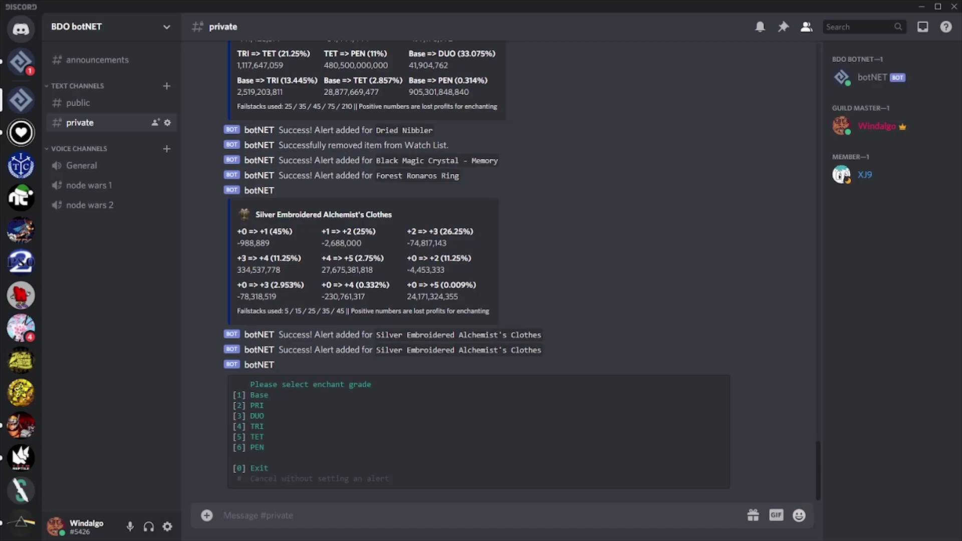
text(0)
key(Return)
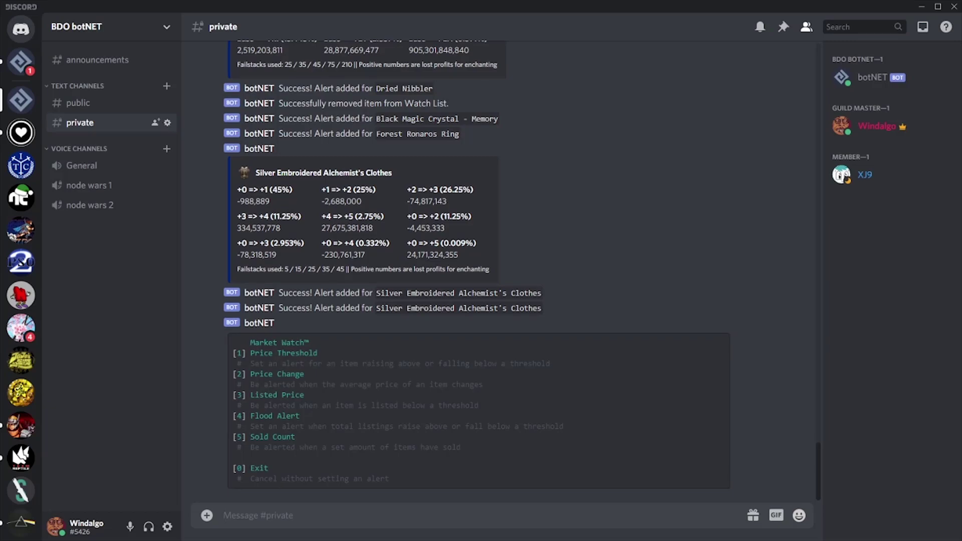
text(2)
key(Return)
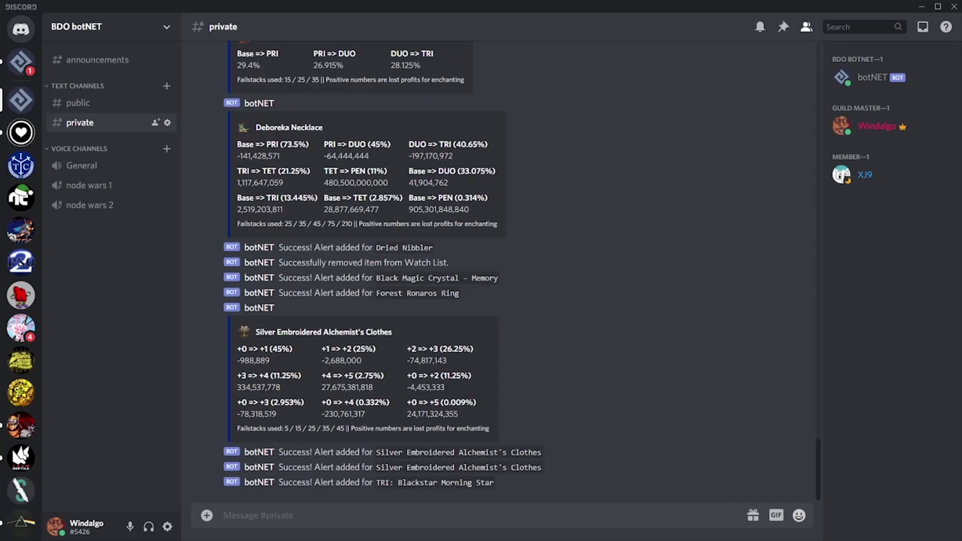
- Bring up the Market Watch List for removing alerts with the !remove command
text(!remove)
key(Return)
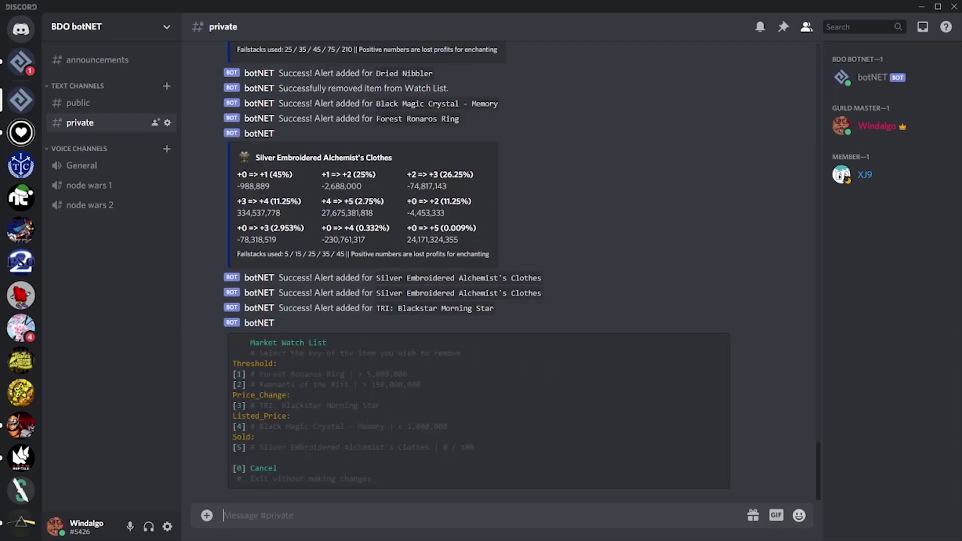